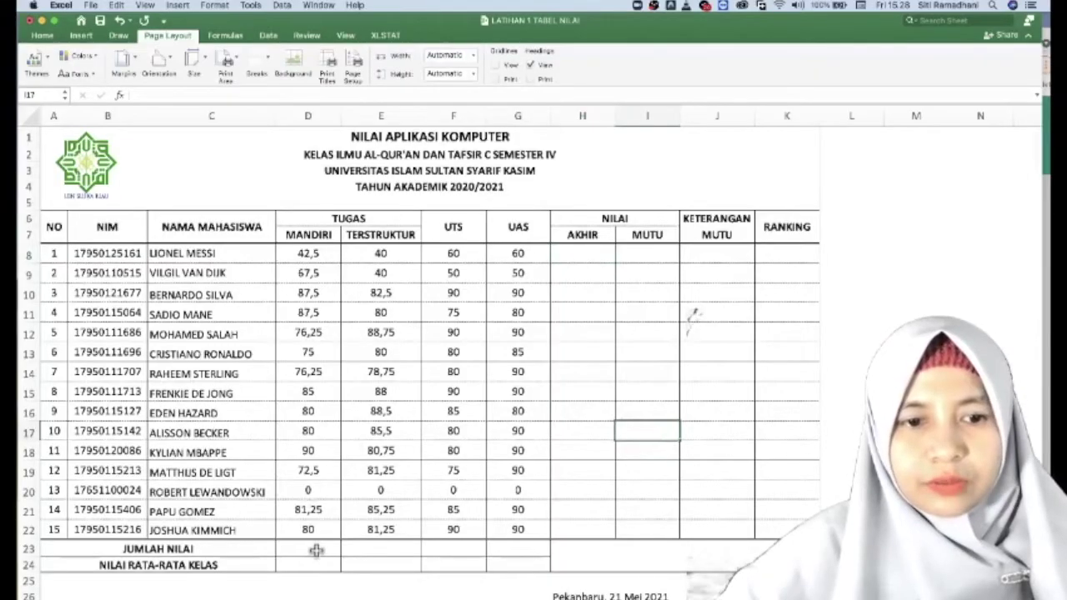
- Scroll the grade sheet down to show rows 11–26 with the empty total and average rows
{"action": "scroll", "coordinate": [317, 550], "scroll_direction": "down", "scroll_amount": 2}
{"action": "scroll", "coordinate": [317, 551], "scroll_direction": "up", "scroll_amount": 3}
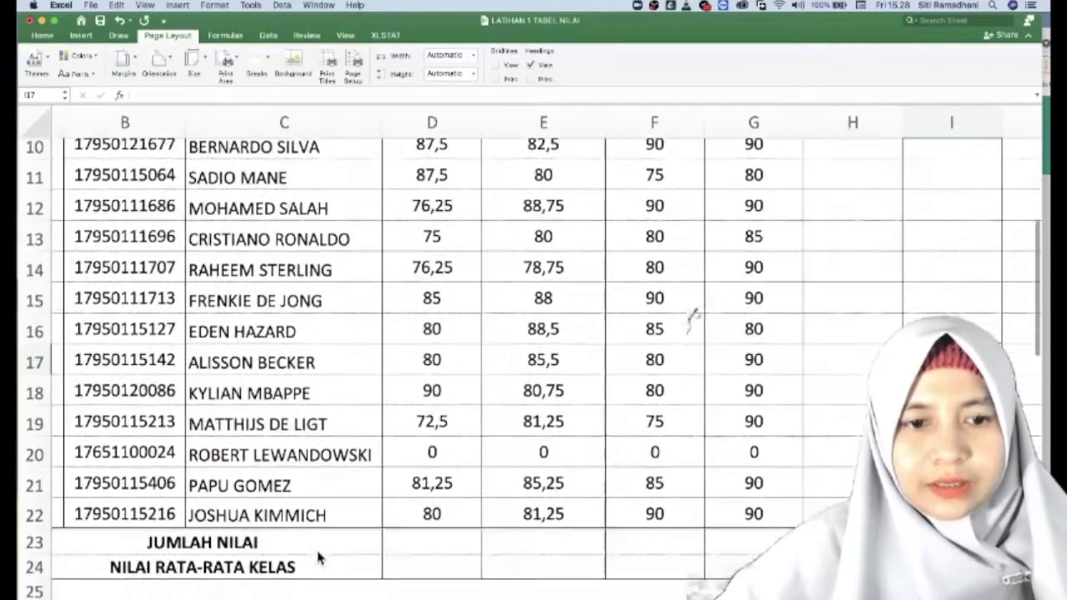
{"action": "scroll", "coordinate": [308, 504], "scroll_direction": "down", "scroll_amount": 1}
{"action": "scroll", "coordinate": [420, 533], "scroll_direction": "down", "scroll_amount": 1}
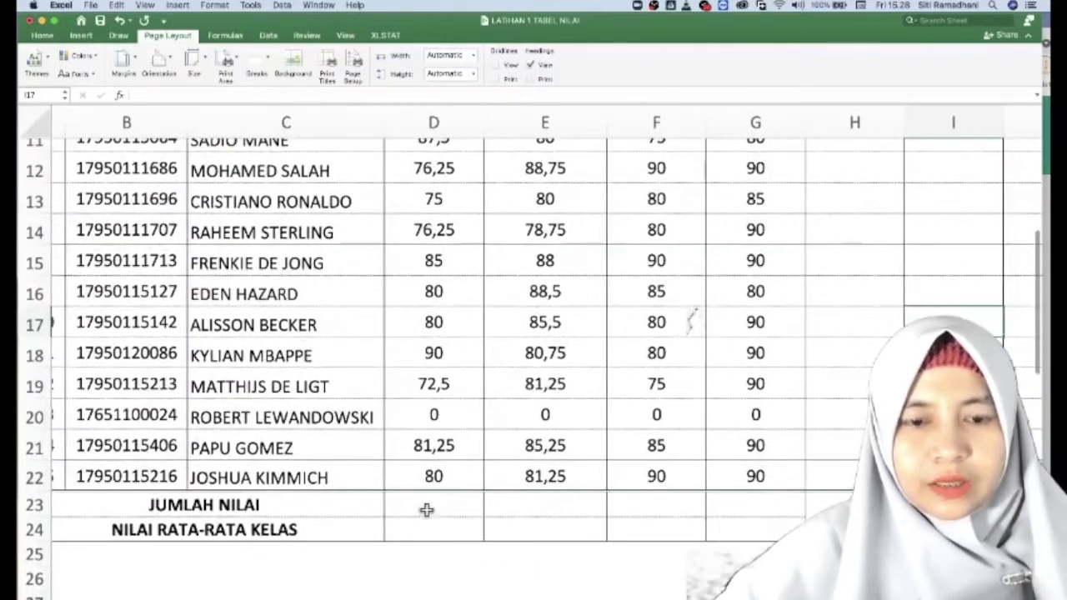
- Enter =SUM(D8:D22) in D23 to total the MANDIRI scores as 1081,25
{"action": "left_click", "coordinate": [426, 510]}
{"action": "type", "text": "="}
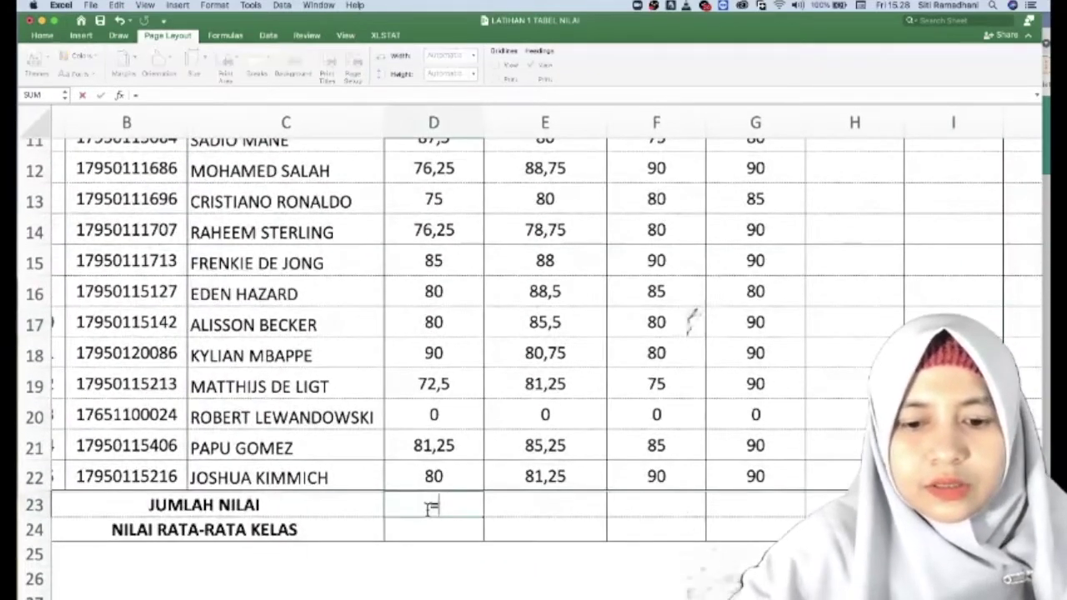
{"action": "type", "text": "sum"}
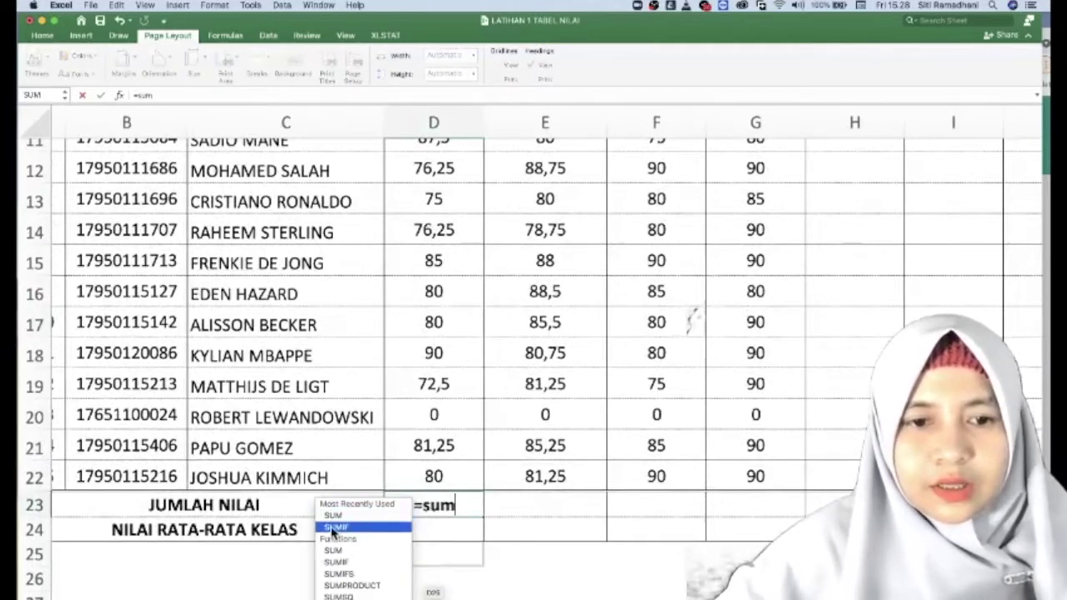
{"action": "double_click", "coordinate": [334, 516]}
{"action": "left_click", "coordinate": [338, 530]}
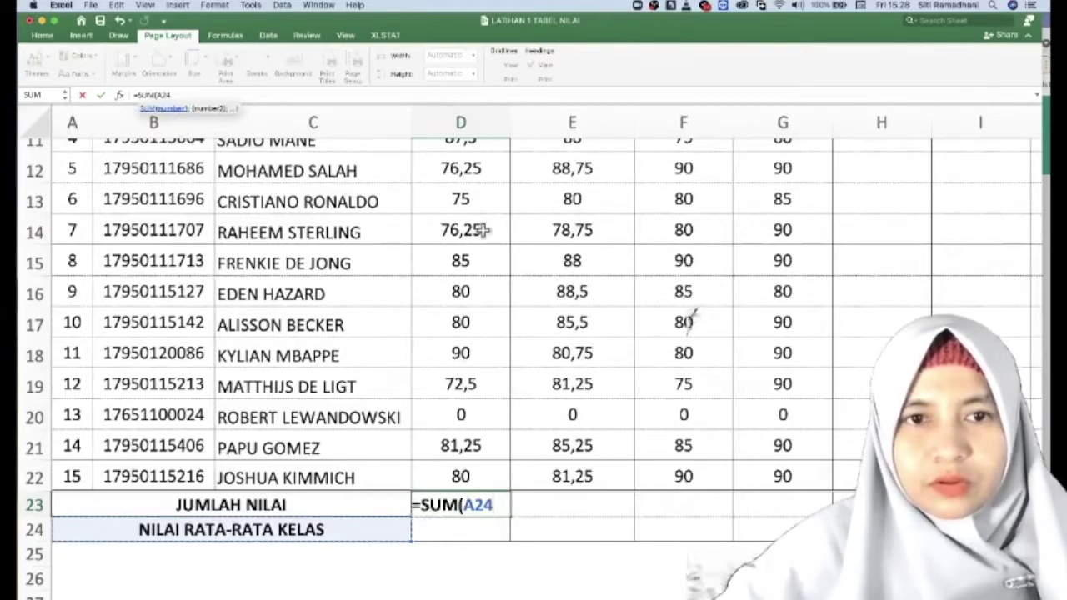
{"action": "scroll", "coordinate": [484, 232], "scroll_direction": "up", "scroll_amount": 3}
{"action": "scroll", "coordinate": [483, 232], "scroll_direction": "up", "scroll_amount": 1}
{"action": "mouse_move", "coordinate": [465, 183]}
{"action": "left_mouse_down"}
{"action": "mouse_move", "coordinate": [463, 527]}
{"action": "mouse_move", "coordinate": [460, 494]}
{"action": "left_mouse_up"}
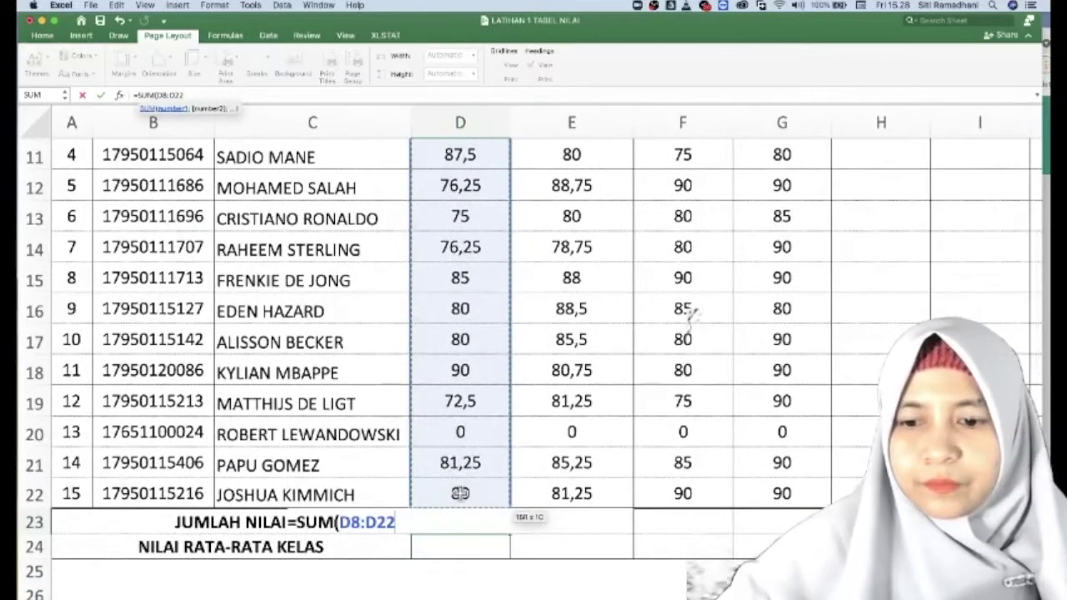
{"action": "type", "text": ")"}
{"action": "key", "text": "Return"}
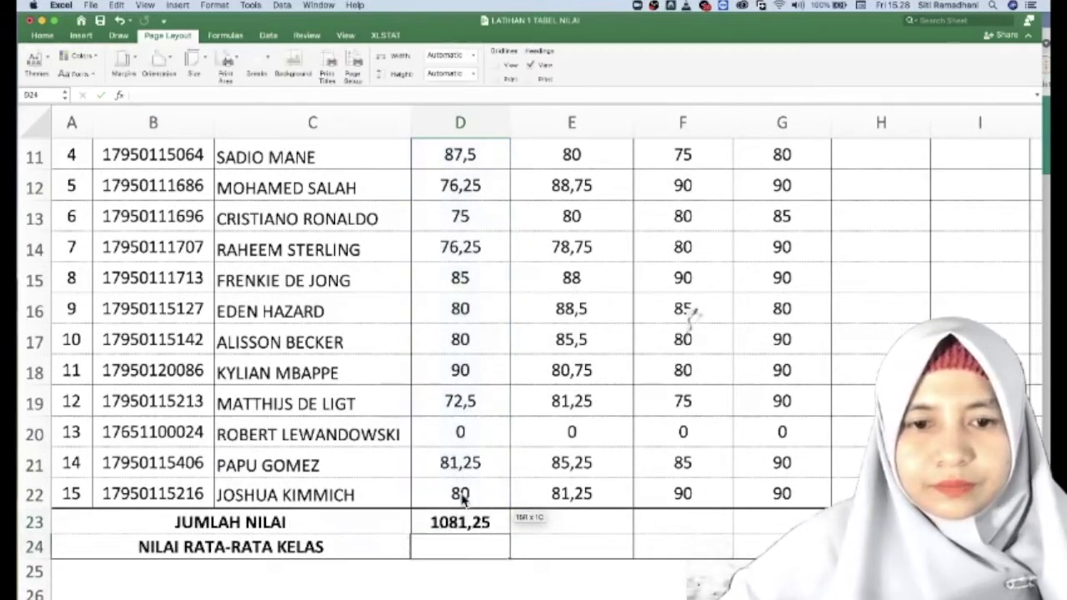
{"action": "left_click", "coordinate": [468, 525]}
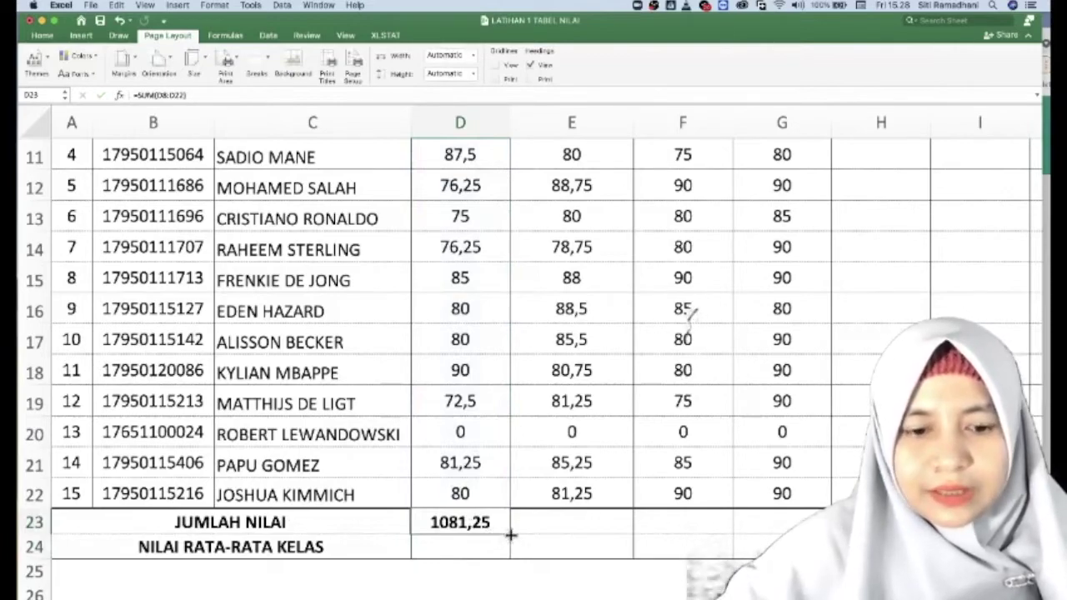
{"action": "scroll", "coordinate": [510, 535], "scroll_direction": "down", "scroll_amount": 1}
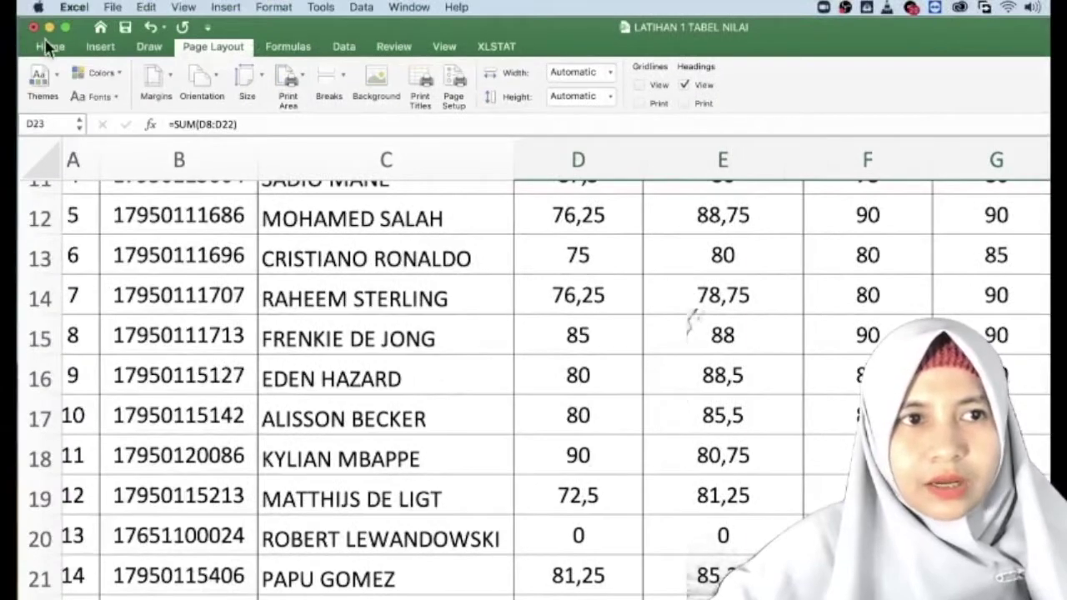
- Show the row 23 totals, 1081,25 through 1165,00, with two decimal places
{"action": "left_click", "coordinate": [49, 47]}
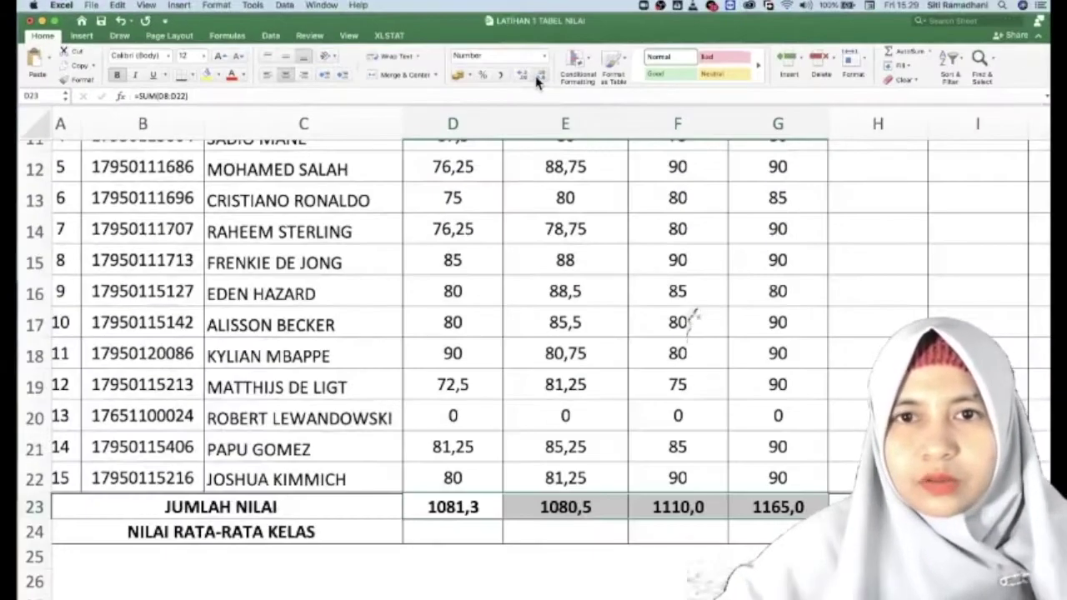
{"action": "left_click", "coordinate": [590, 87]}
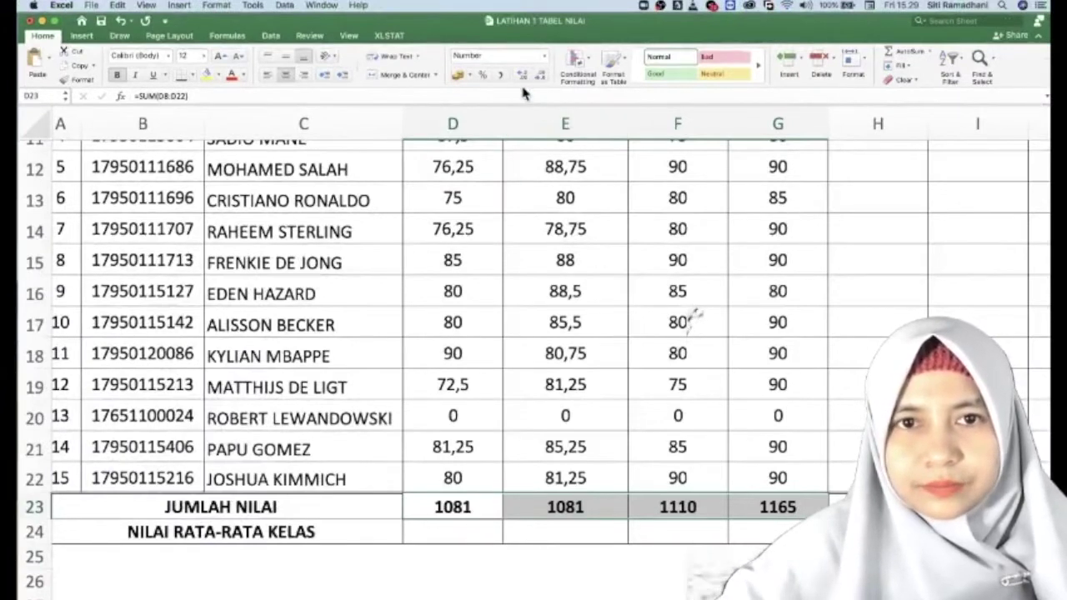
{"action": "left_click", "coordinate": [521, 77]}
{"action": "left_click", "coordinate": [520, 76]}
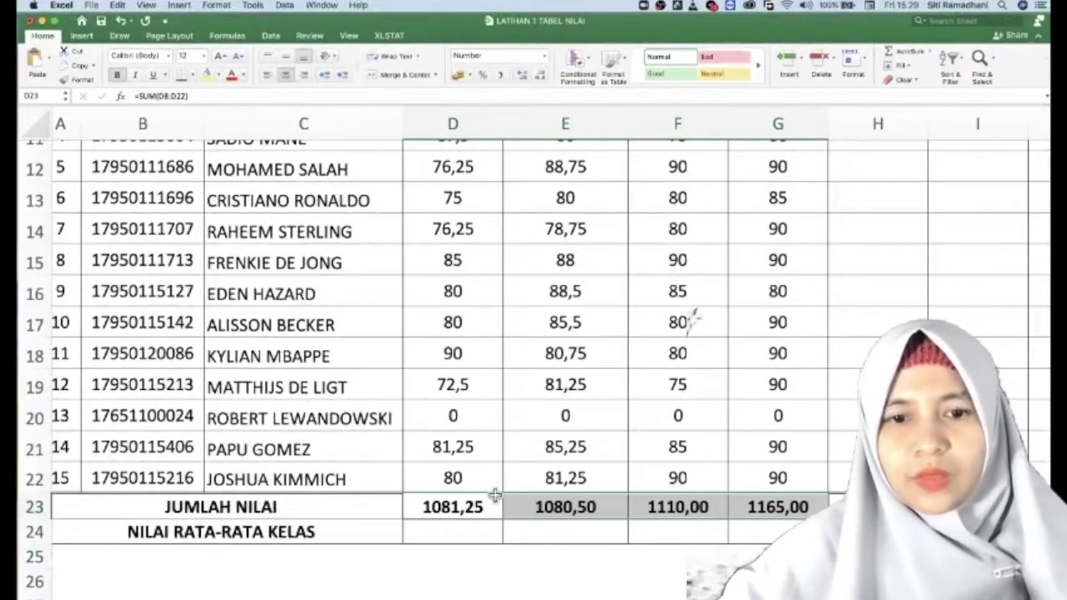
{"action": "left_click", "coordinate": [431, 525]}
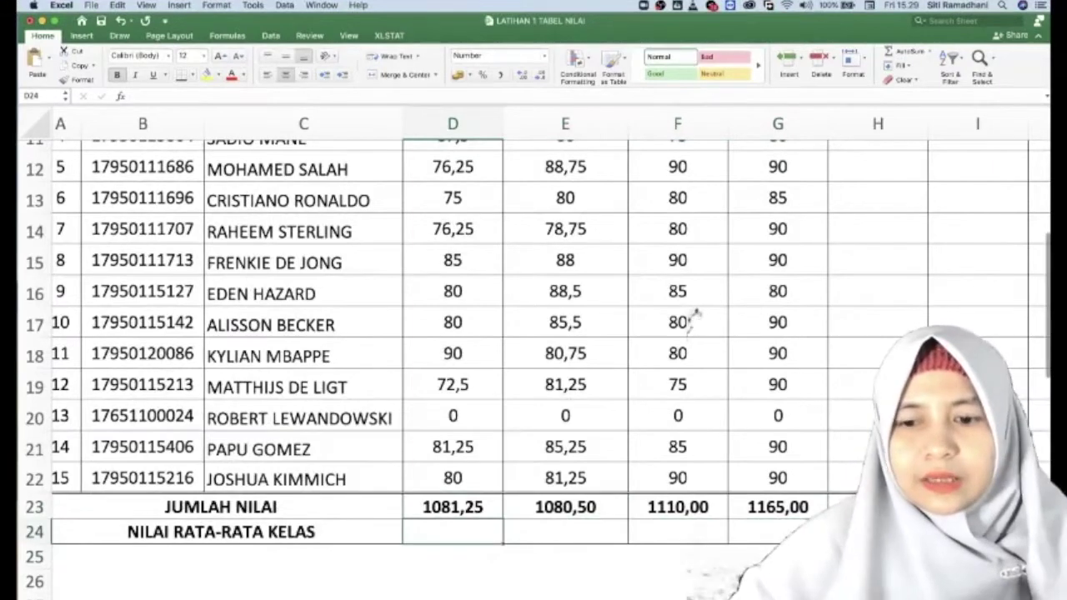
- Enter =AVERAGE(D8:D22) in D24 (72,08) and fill it across to G24
{"action": "type", "text": "=aVE"}
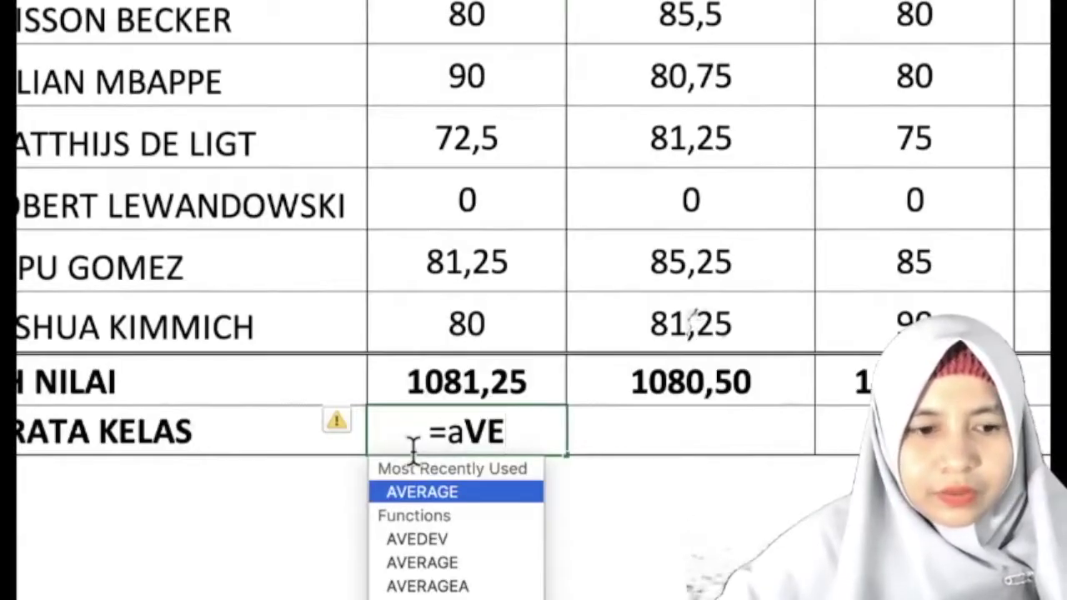
{"action": "key", "text": "Tab"}
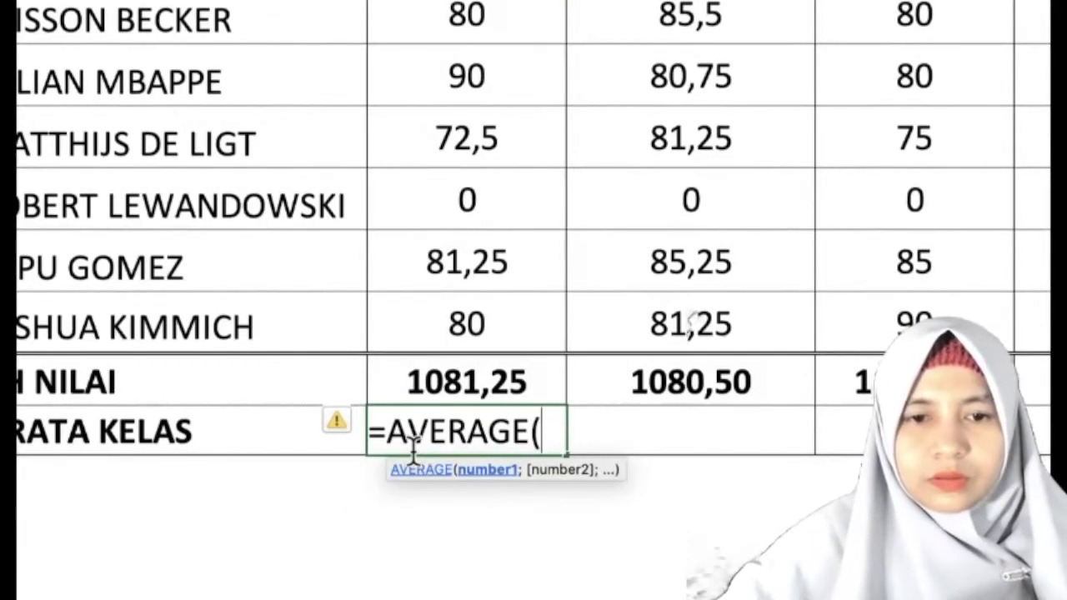
{"action": "scroll", "coordinate": [488, 196], "scroll_direction": "up", "scroll_amount": 5}
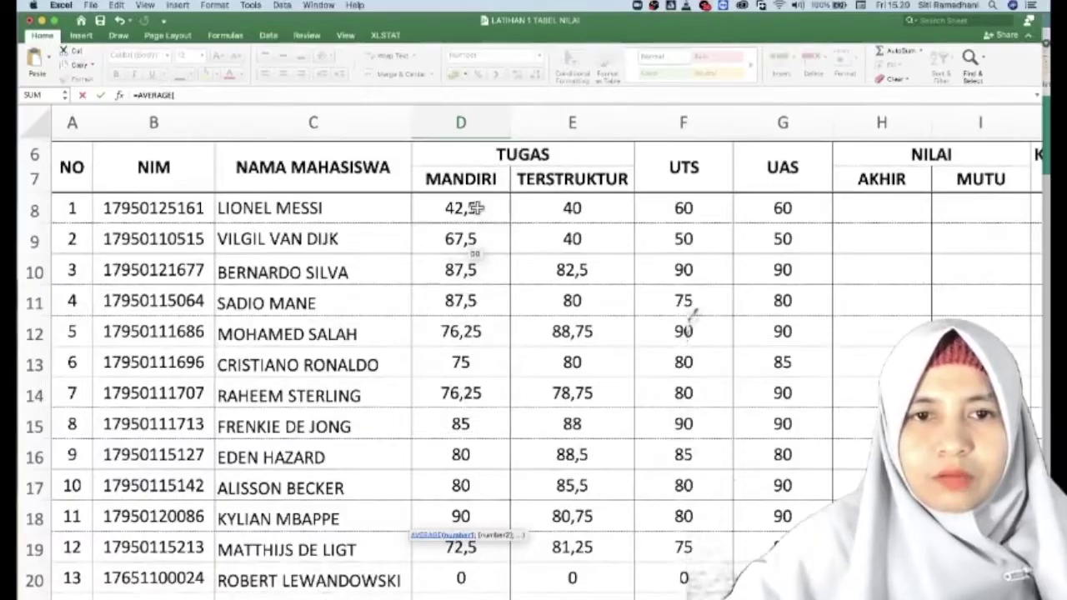
{"action": "left_click_drag", "start_coordinate": [475, 209], "coordinate": [439, 490]}
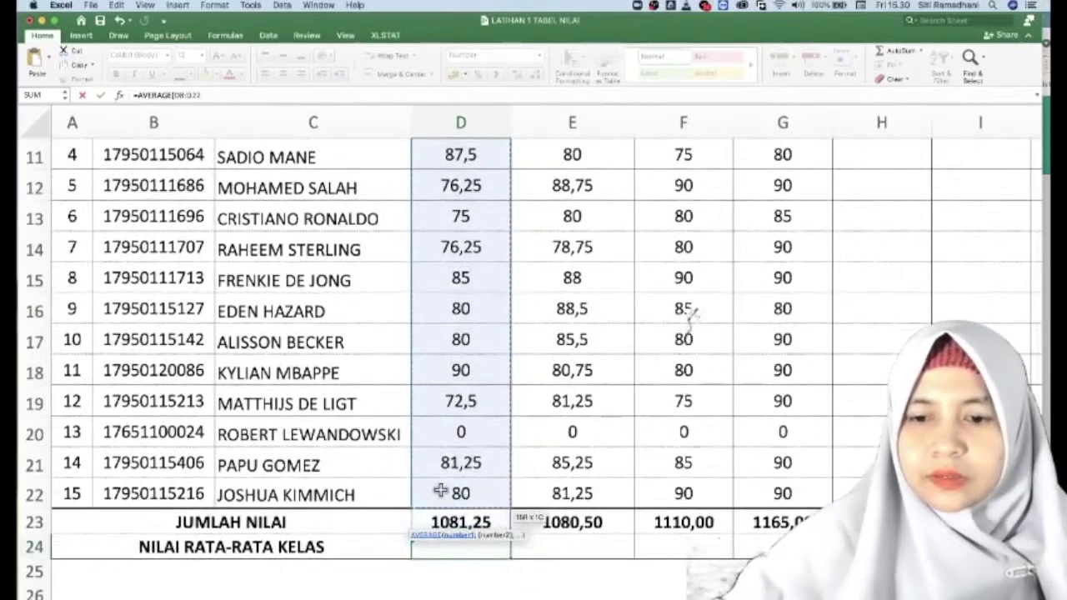
{"action": "key", "text": "Return"}
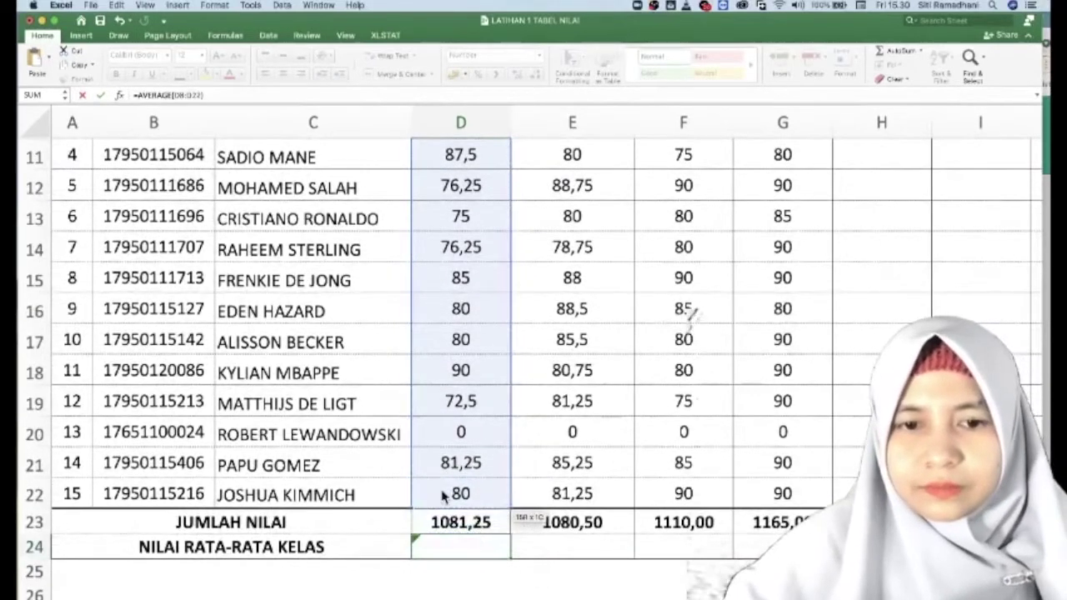
{"action": "key", "text": "Return"}
{"action": "left_click", "coordinate": [457, 546]}
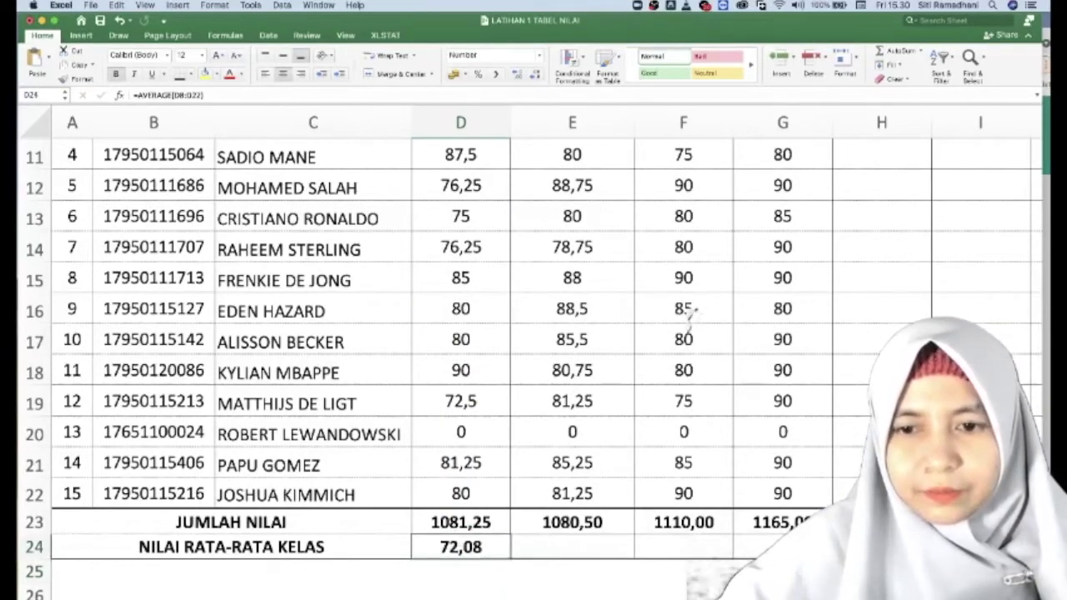
{"action": "left_click_drag", "start_coordinate": [509, 557], "coordinate": [784, 549]}
{"action": "scroll", "coordinate": [690, 313], "scroll_direction": "up", "scroll_amount": 5}
- Start the H8 final score formula with 15% weights on MANDIRI D8 and TERSTRUKTUR E8
{"action": "scroll", "coordinate": [690, 312], "scroll_direction": "right", "scroll_amount": 2}
{"action": "scroll", "coordinate": [742, 314], "scroll_direction": "down", "scroll_amount": 1}
{"action": "scroll", "coordinate": [742, 314], "scroll_direction": "right", "scroll_amount": 2}
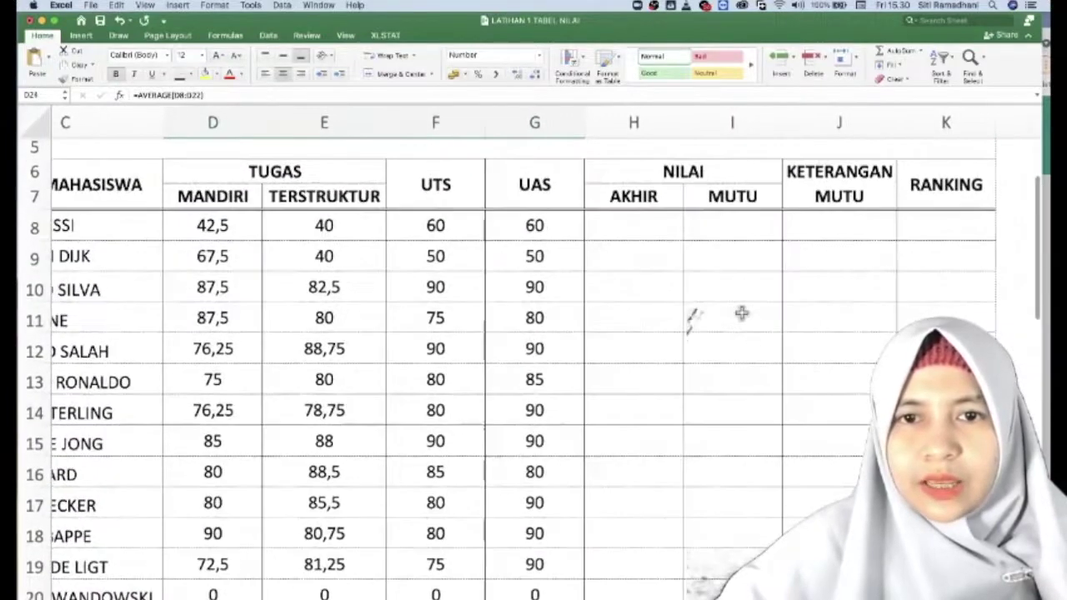
{"action": "left_click", "coordinate": [640, 239]}
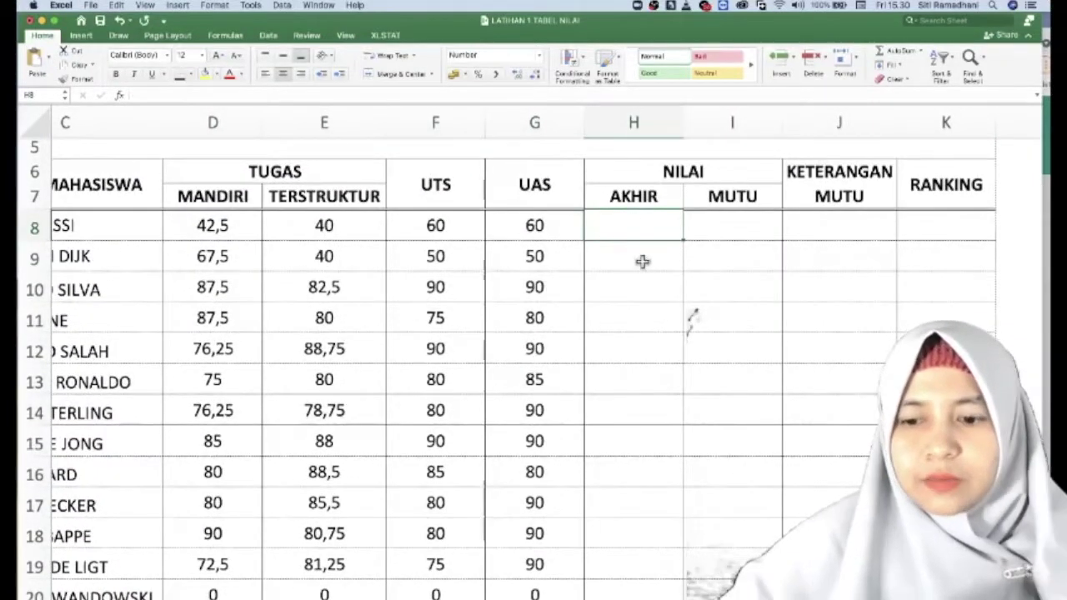
{"action": "key", "text": "F2"}
{"action": "type", "text": "=15%"}
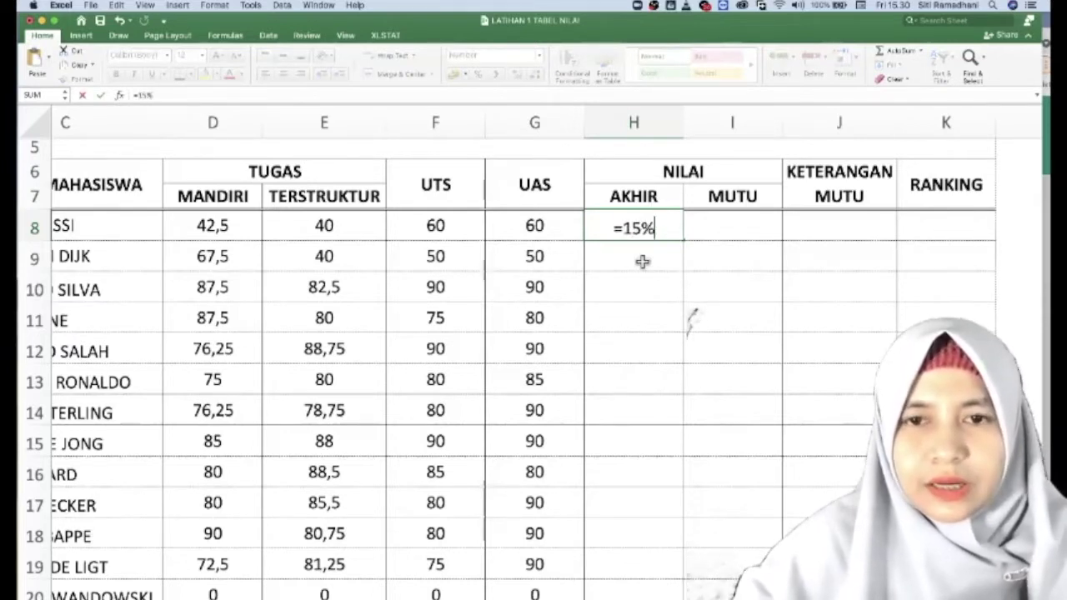
{"action": "type", "text": "*"}
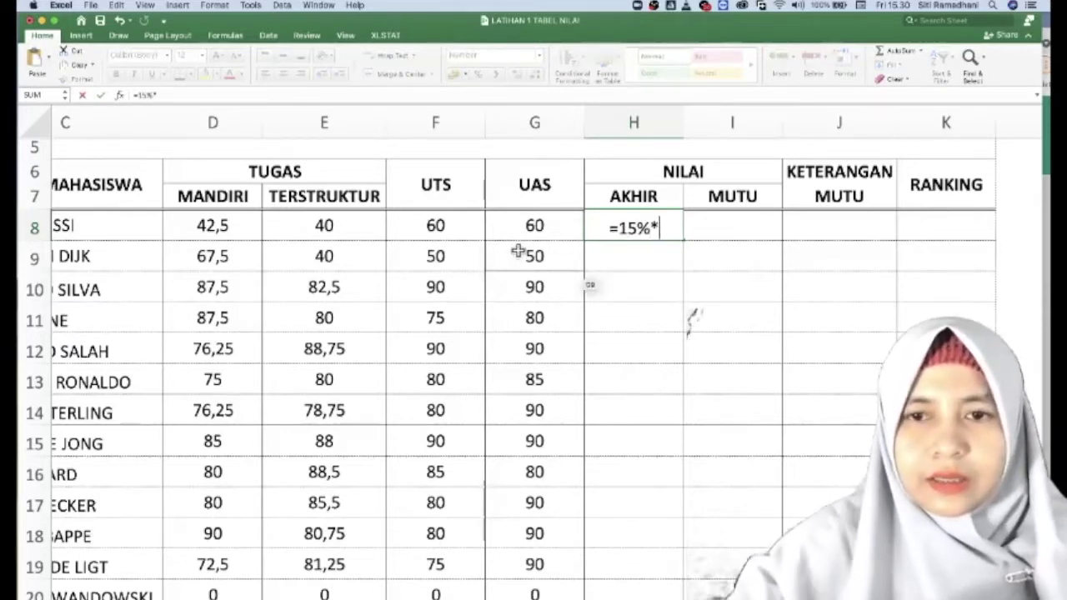
{"action": "left_click", "coordinate": [242, 231]}
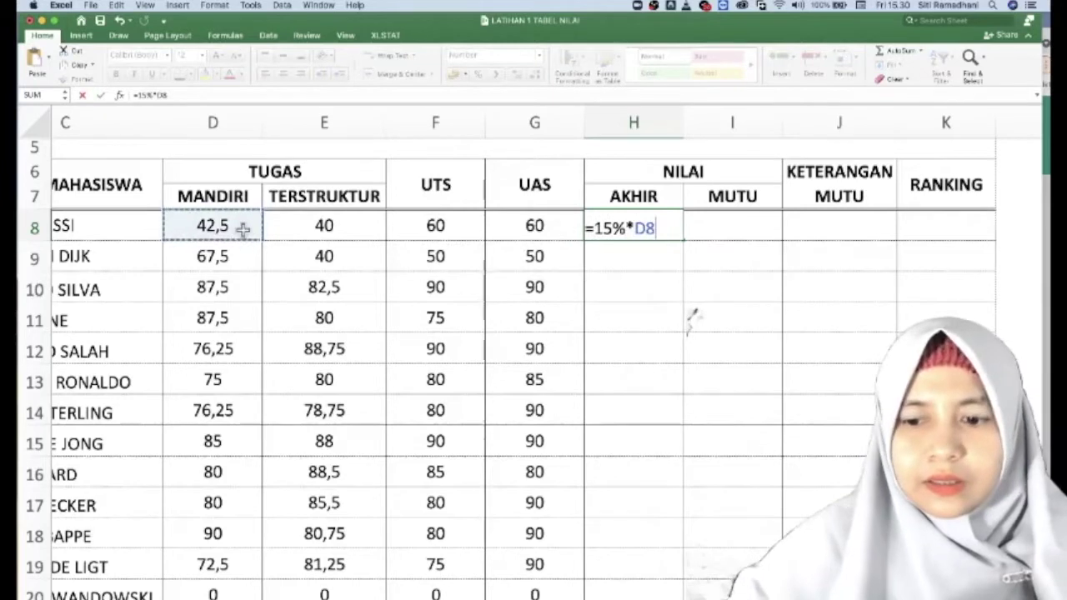
{"action": "type", "text": "+1"}
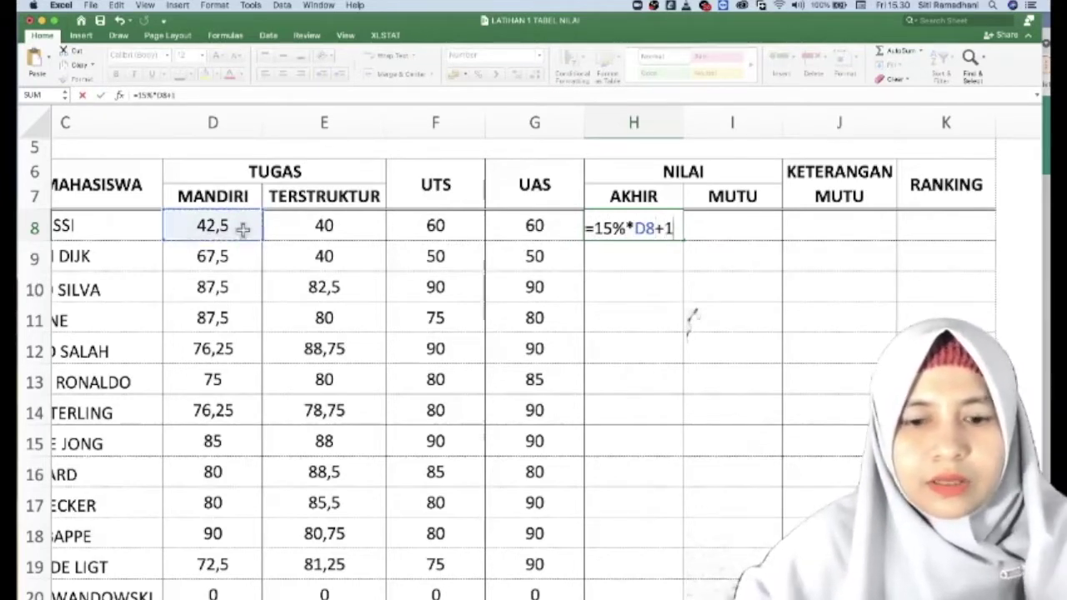
{"action": "type", "text": "5%*"}
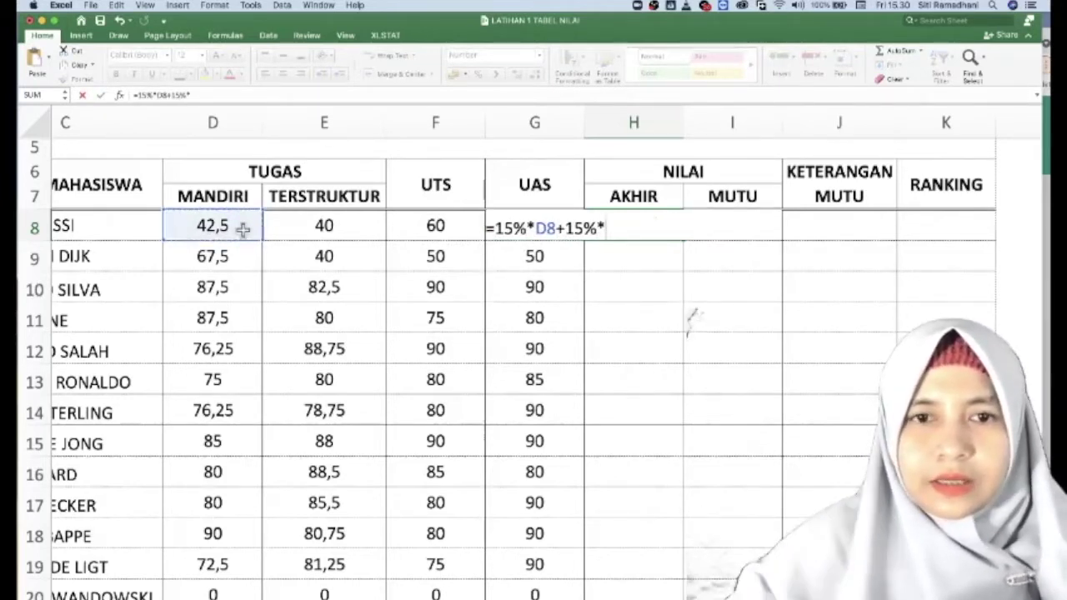
{"action": "left_click", "coordinate": [304, 232]}
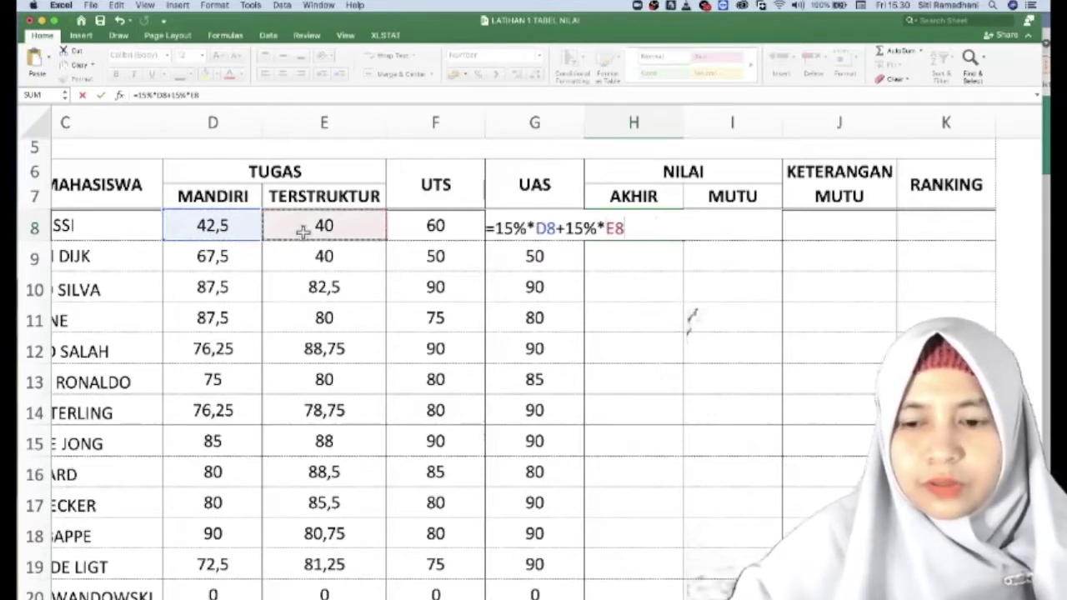
{"action": "type", "text": "+15%"}
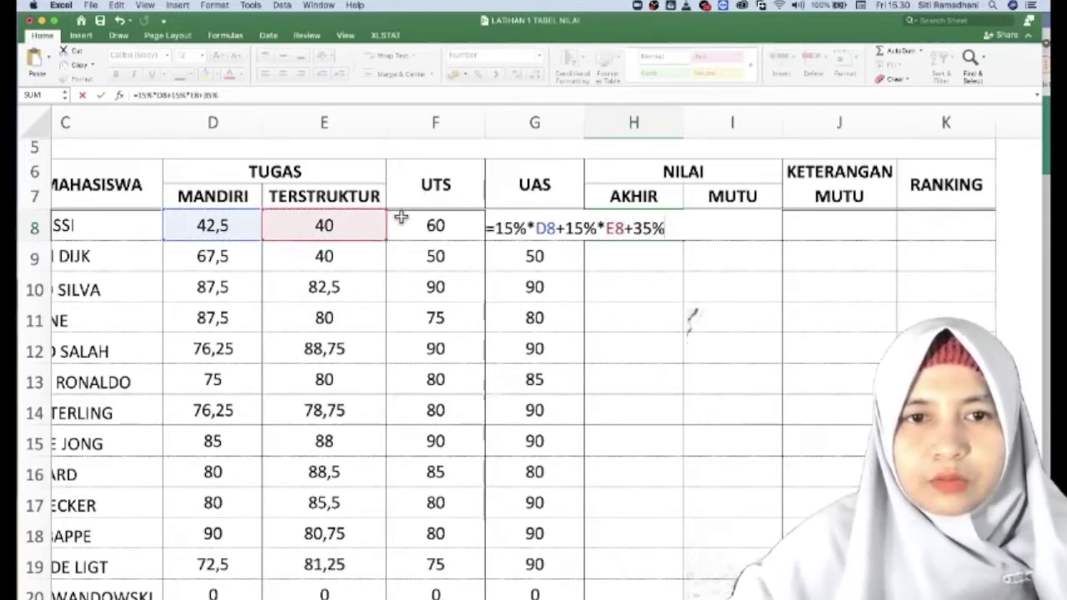
{"action": "type", "text": "*"}
- Complete H8 as =15%*D8+15%*E8+35%*F8+35%*G8 with the UTS and UAS scores
{"action": "left_click", "coordinate": [433, 222]}
{"action": "type", "text": "+35%"}
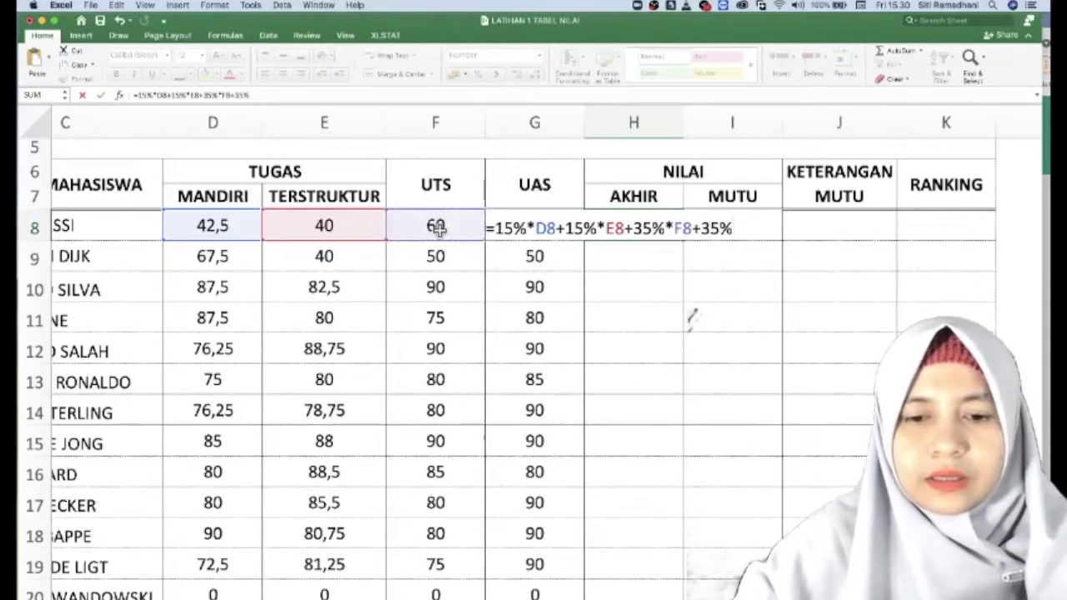
{"action": "type", "text": "*"}
{"action": "left_click", "coordinate": [506, 256]}
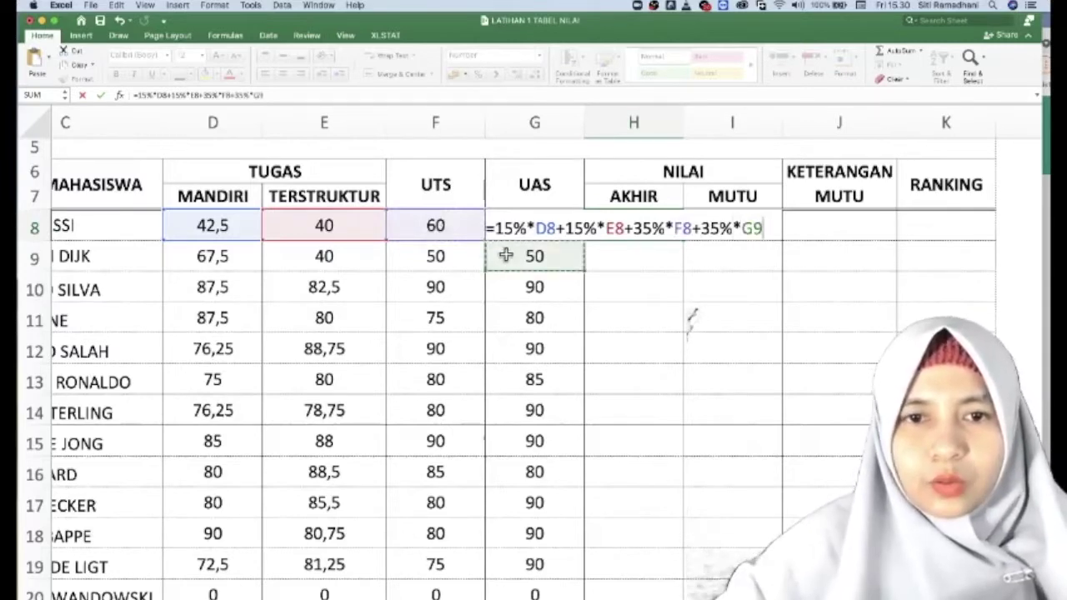
{"action": "key", "text": "Up"}
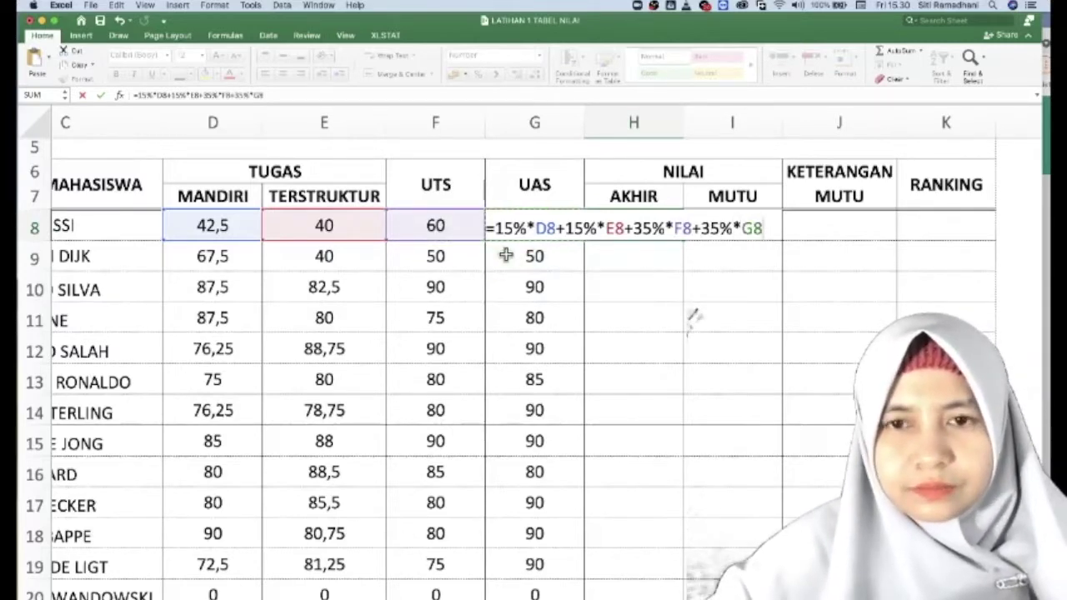
{"action": "scroll", "coordinate": [507, 255], "scroll_direction": "up", "scroll_amount": 2}
{"action": "scroll", "coordinate": [506, 254], "scroll_direction": "up", "scroll_amount": 3}
{"action": "scroll", "coordinate": [653, 265], "scroll_direction": "up", "scroll_amount": 1}
{"action": "scroll", "coordinate": [647, 258], "scroll_direction": "left", "scroll_amount": 2}
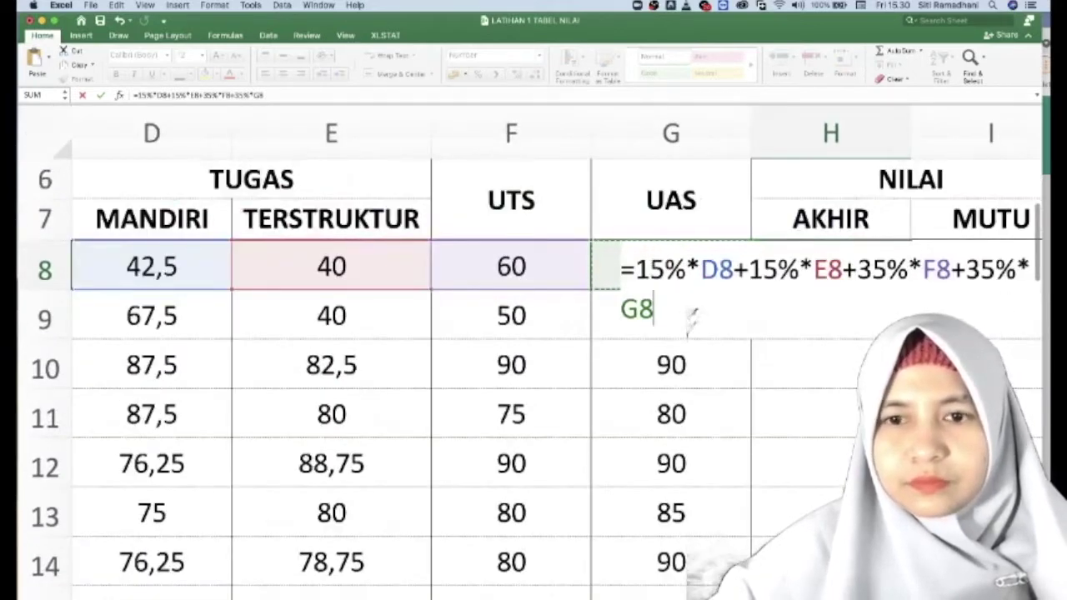
{"action": "key", "text": "Return"}
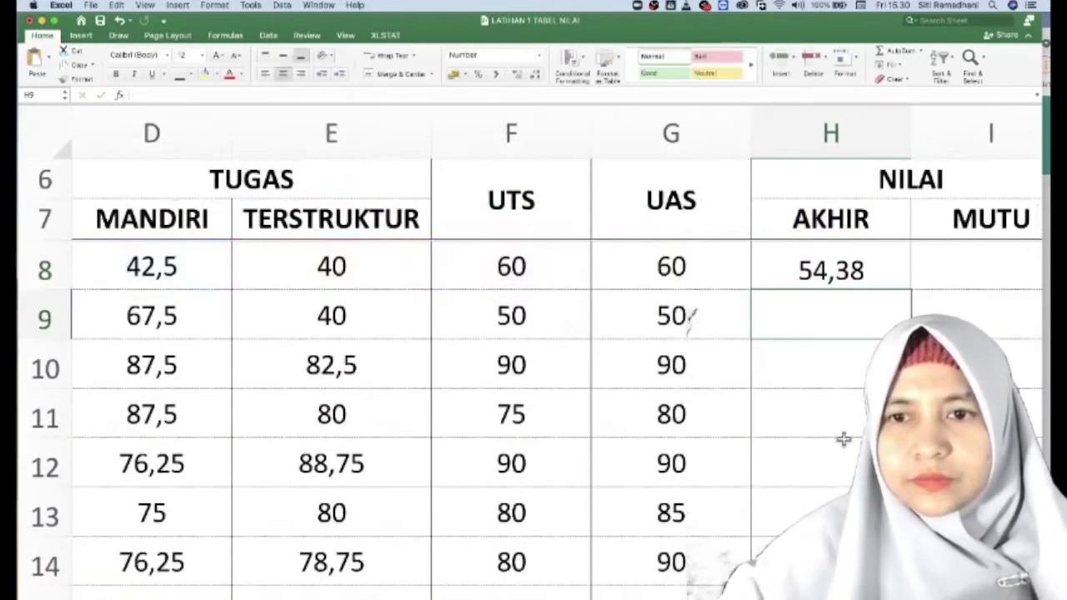
- Copy the H8 final score formula down to H22 for all students
{"action": "scroll", "coordinate": [844, 439], "scroll_direction": "down", "scroll_amount": 2}
{"action": "scroll", "coordinate": [844, 440], "scroll_direction": "down", "scroll_amount": 2}
{"action": "left_click", "coordinate": [748, 189]}
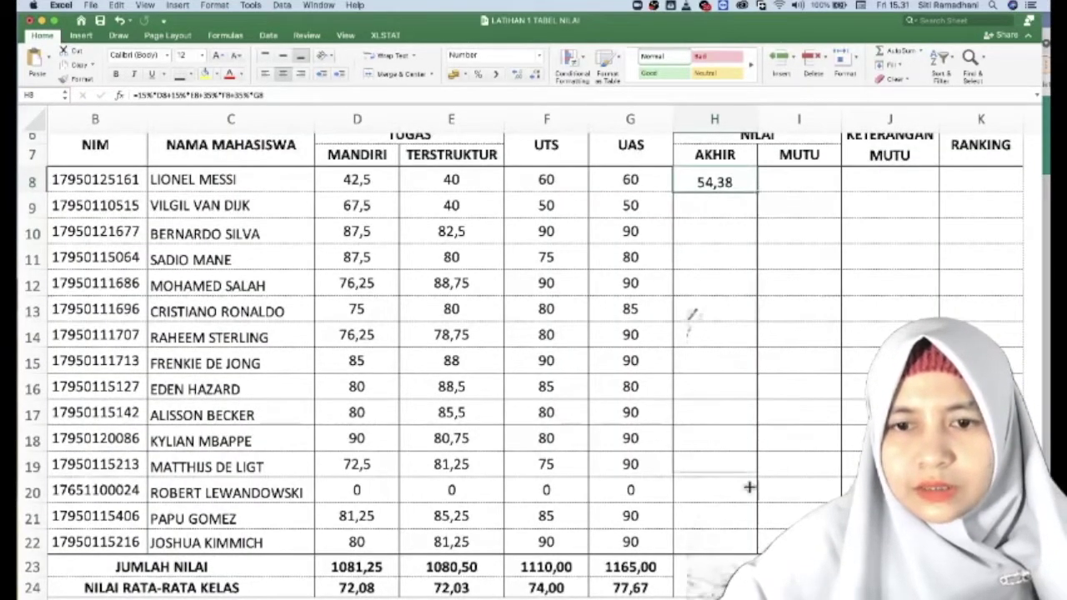
{"action": "left_click_drag", "start_coordinate": [749, 548], "coordinate": [749, 549]}
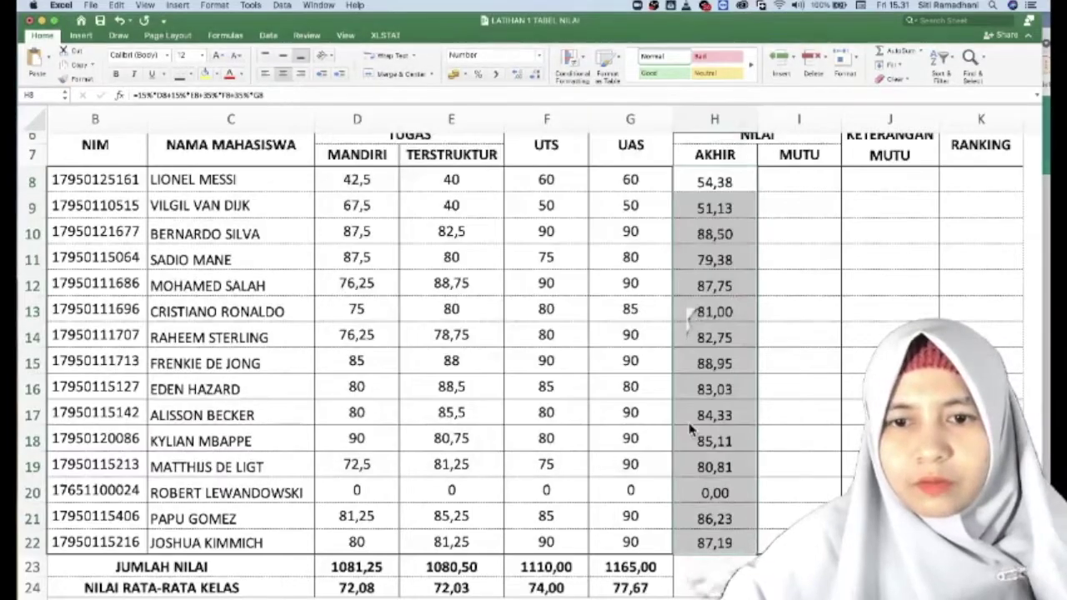
{"action": "left_click", "coordinate": [770, 398]}
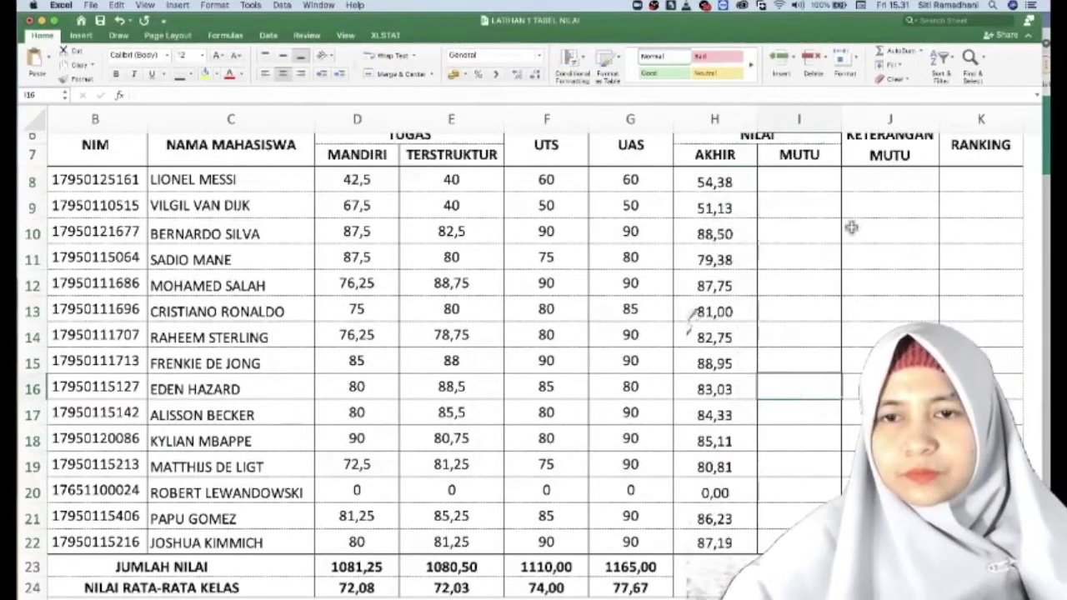
- Move to the NILAI sheet holding the grade lookup table
{"action": "scroll", "coordinate": [852, 226], "scroll_direction": "up", "scroll_amount": 1}
{"action": "scroll", "coordinate": [851, 227], "scroll_direction": "right", "scroll_amount": 2}
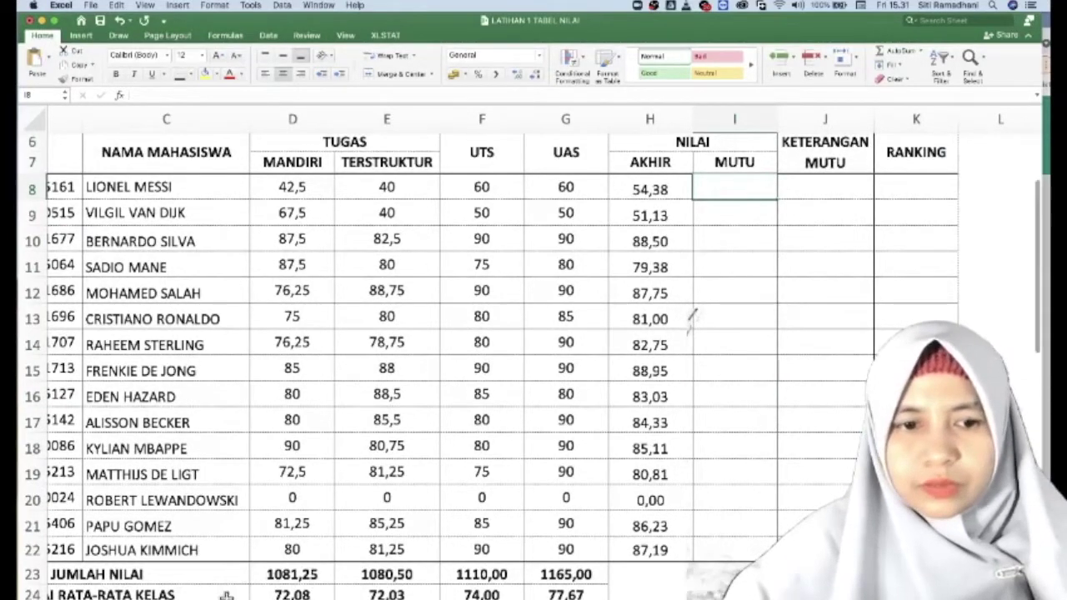
{"action": "key", "text": "ctrl+Page_Down"}
- Browse the 1–100 score-to-letter-grade lookup table in columns A:B
{"action": "scroll", "coordinate": [84, 334], "scroll_direction": "up", "scroll_amount": 3}
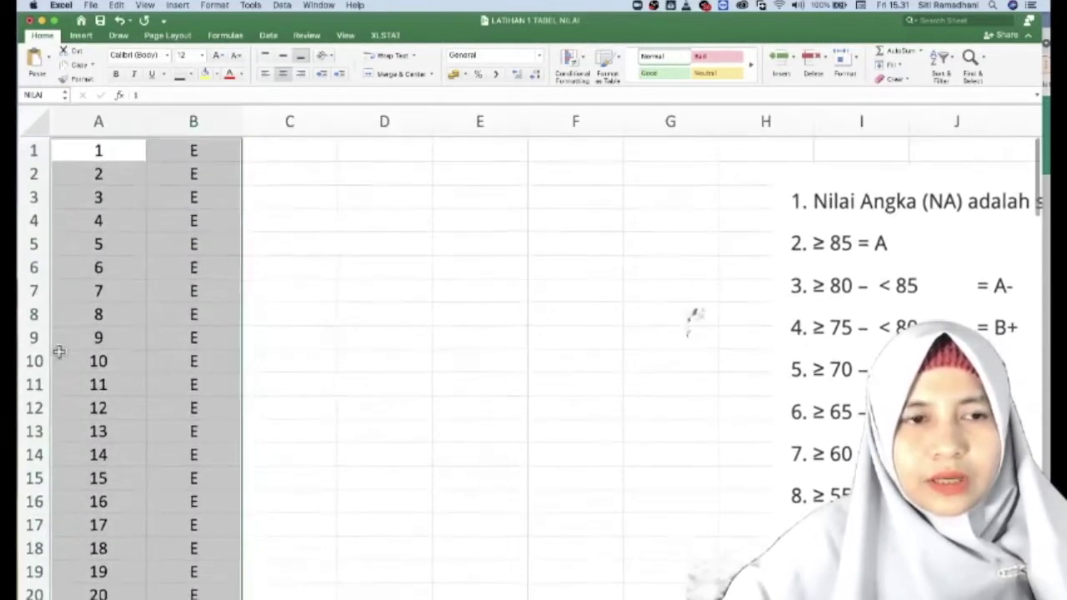
{"action": "left_click", "coordinate": [98, 147]}
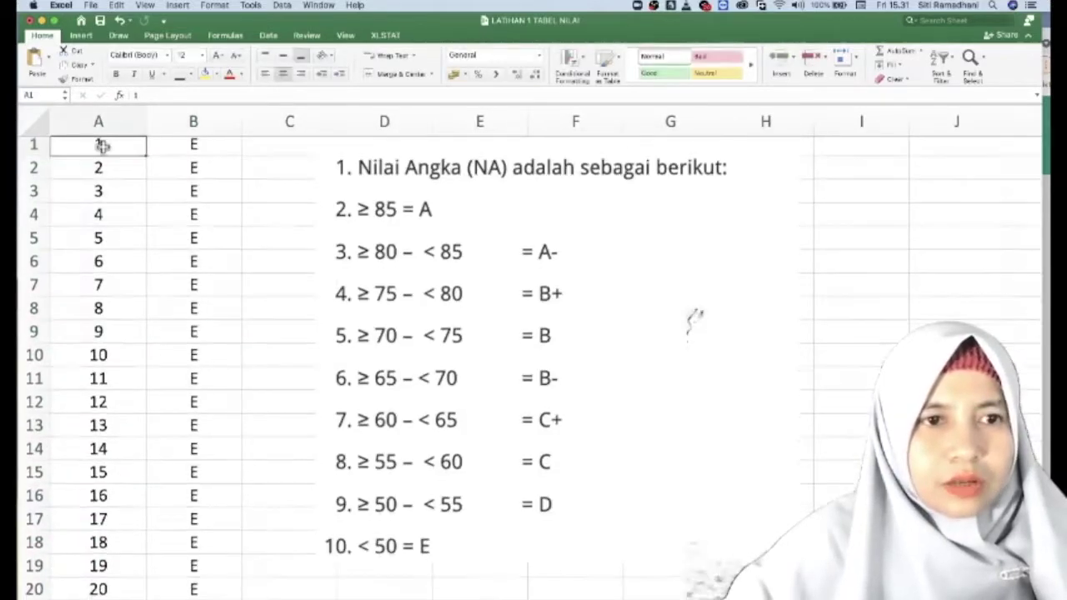
{"action": "scroll", "coordinate": [111, 234], "scroll_direction": "down", "scroll_amount": 1}
{"action": "scroll", "coordinate": [135, 367], "scroll_direction": "down", "scroll_amount": 4}
{"action": "scroll", "coordinate": [136, 367], "scroll_direction": "down", "scroll_amount": 4}
{"action": "scroll", "coordinate": [135, 366], "scroll_direction": "down", "scroll_amount": 15}
{"action": "scroll", "coordinate": [136, 367], "scroll_direction": "down", "scroll_amount": 20}
{"action": "scroll", "coordinate": [136, 366], "scroll_direction": "up", "scroll_amount": 4}
{"action": "scroll", "coordinate": [135, 367], "scroll_direction": "up", "scroll_amount": 2}
{"action": "scroll", "coordinate": [136, 367], "scroll_direction": "up", "scroll_amount": 2}
{"action": "scroll", "coordinate": [136, 367], "scroll_direction": "up", "scroll_amount": 2}
{"action": "scroll", "coordinate": [136, 367], "scroll_direction": "up", "scroll_amount": 20}
- Review the grading notes picture and highlight the 85–100 scores that earn an A
{"action": "left_click", "coordinate": [472, 251]}
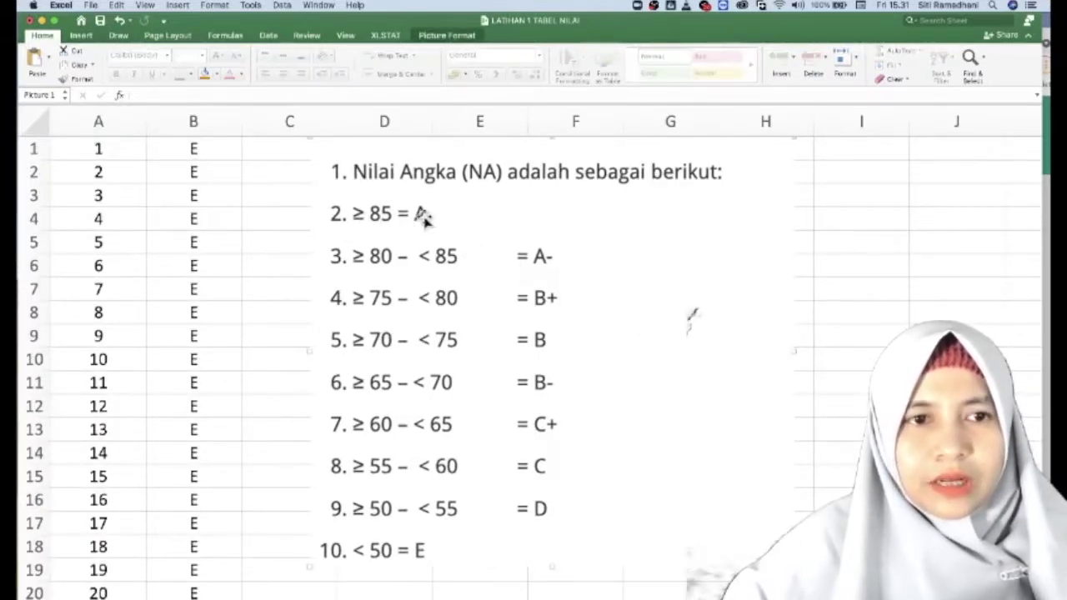
{"action": "scroll", "coordinate": [200, 323], "scroll_direction": "down", "scroll_amount": 8}
{"action": "scroll", "coordinate": [200, 323], "scroll_direction": "down", "scroll_amount": 11}
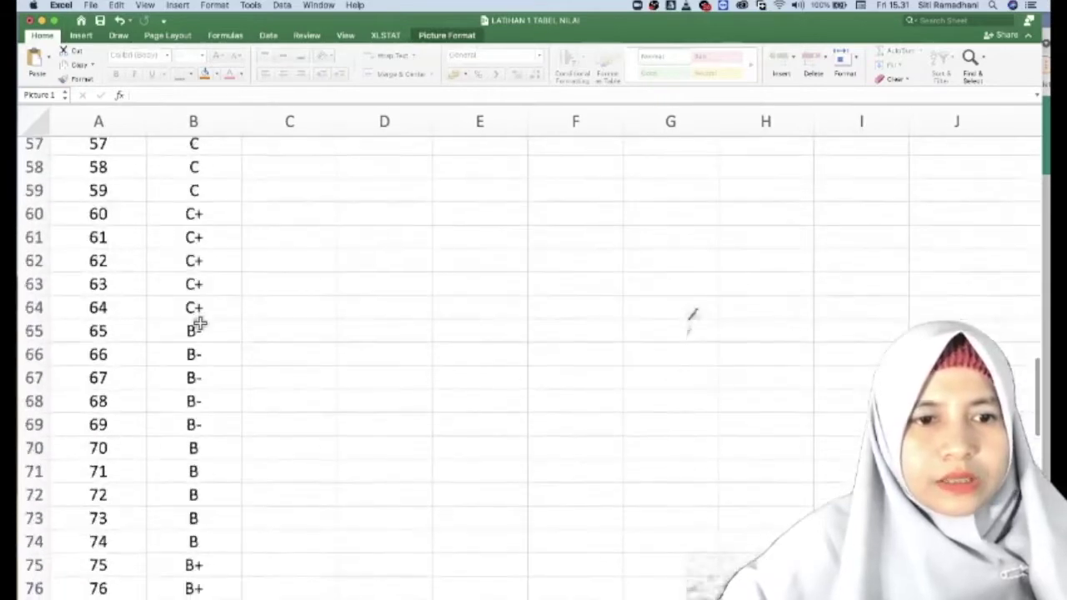
{"action": "scroll", "coordinate": [200, 322], "scroll_direction": "down", "scroll_amount": 20}
{"action": "scroll", "coordinate": [200, 323], "scroll_direction": "down", "scroll_amount": 5}
{"action": "scroll", "coordinate": [105, 209], "scroll_direction": "up", "scroll_amount": 17}
{"action": "scroll", "coordinate": [105, 209], "scroll_direction": "up", "scroll_amount": 1}
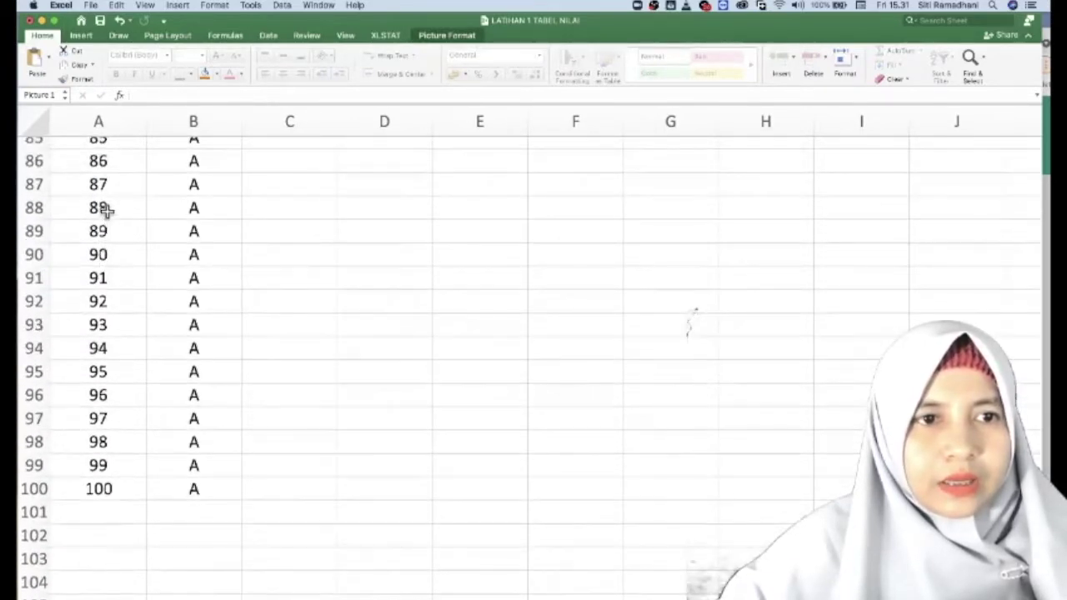
{"action": "scroll", "coordinate": [106, 213], "scroll_direction": "up", "scroll_amount": 1}
{"action": "left_click_drag", "start_coordinate": [98, 174], "coordinate": [218, 524]}
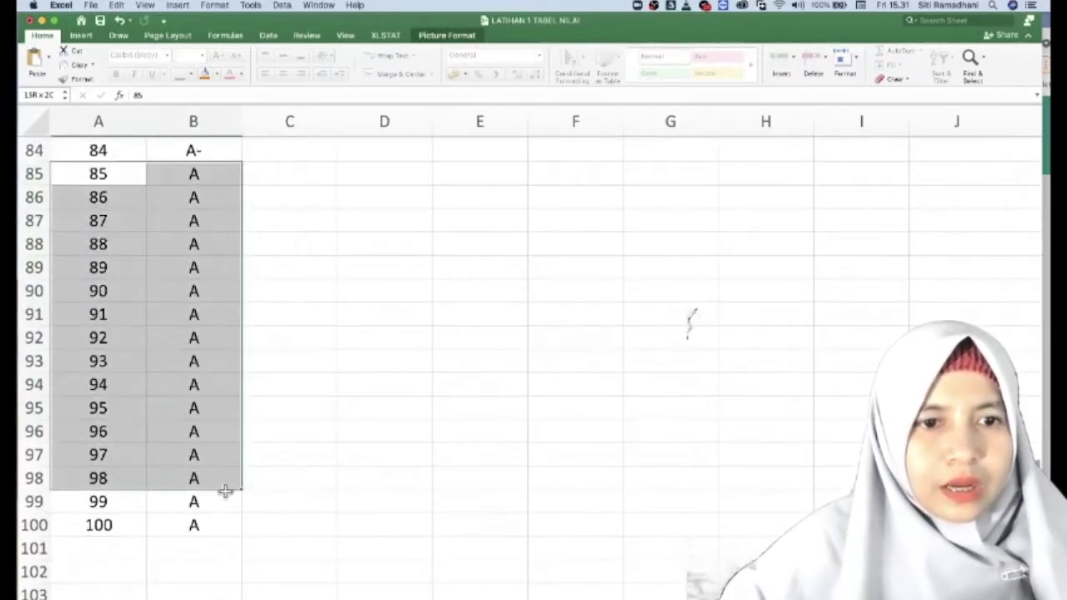
{"action": "scroll", "coordinate": [218, 524], "scroll_direction": "up", "scroll_amount": 5}
{"action": "scroll", "coordinate": [218, 524], "scroll_direction": "up", "scroll_amount": 4}
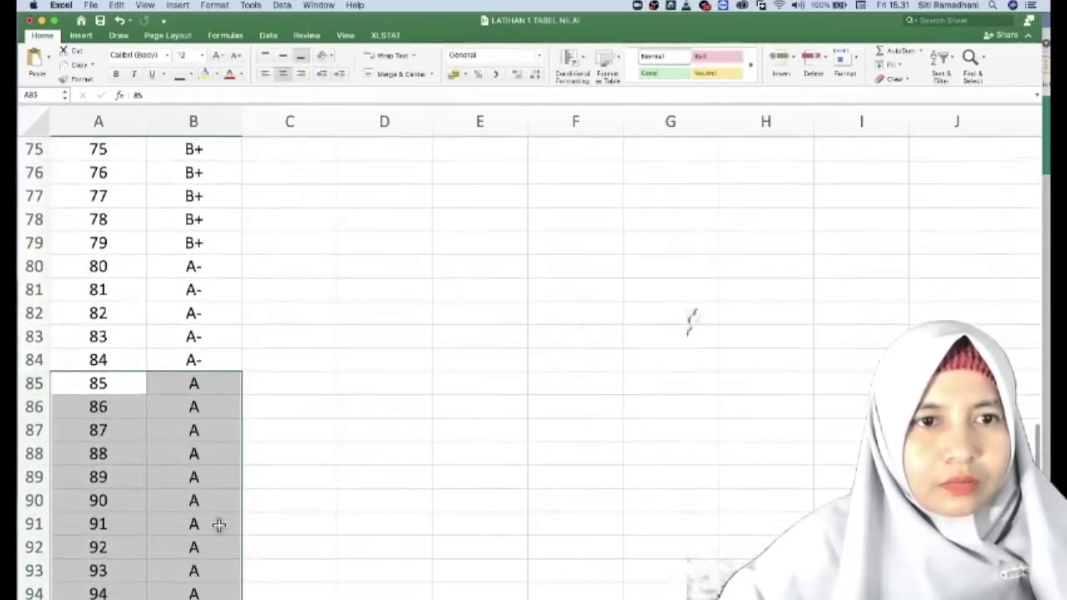
- Highlight the 80–84 scores earning A-, then select the whole lookup table
{"action": "left_click_drag", "start_coordinate": [94, 266], "coordinate": [191, 356]}
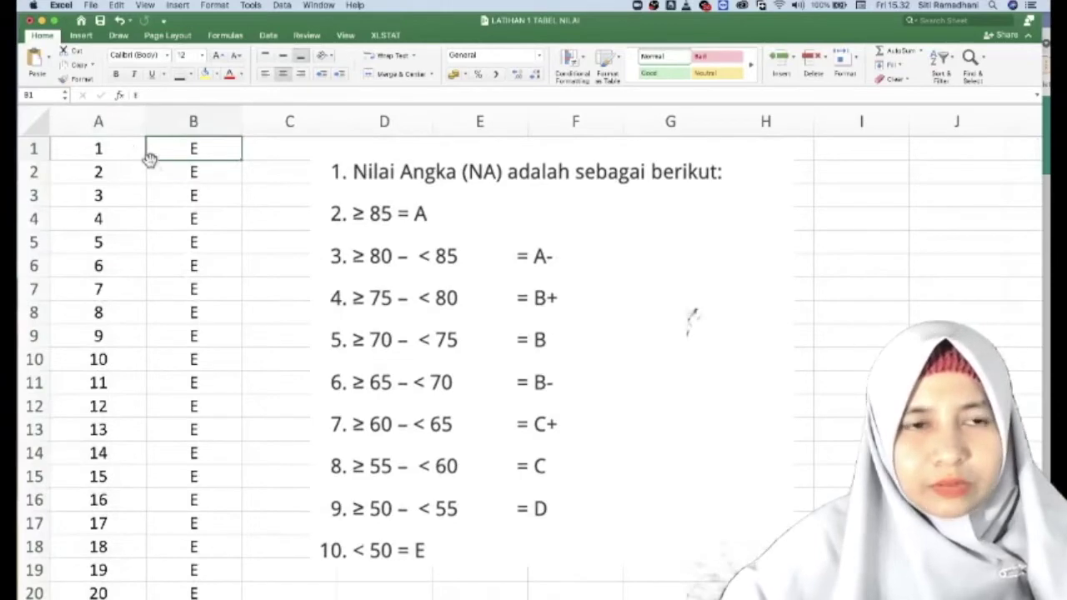
{"action": "left_click_drag", "start_coordinate": [109, 149], "coordinate": [35, 137]}
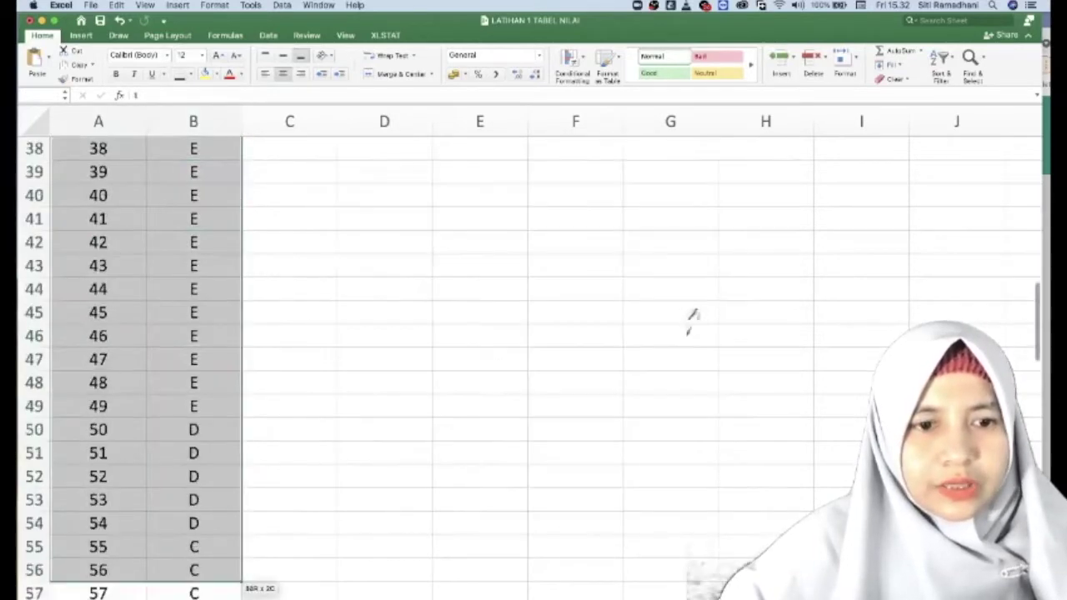
{"action": "scroll", "coordinate": [136, 195], "scroll_direction": "up", "scroll_amount": 4}
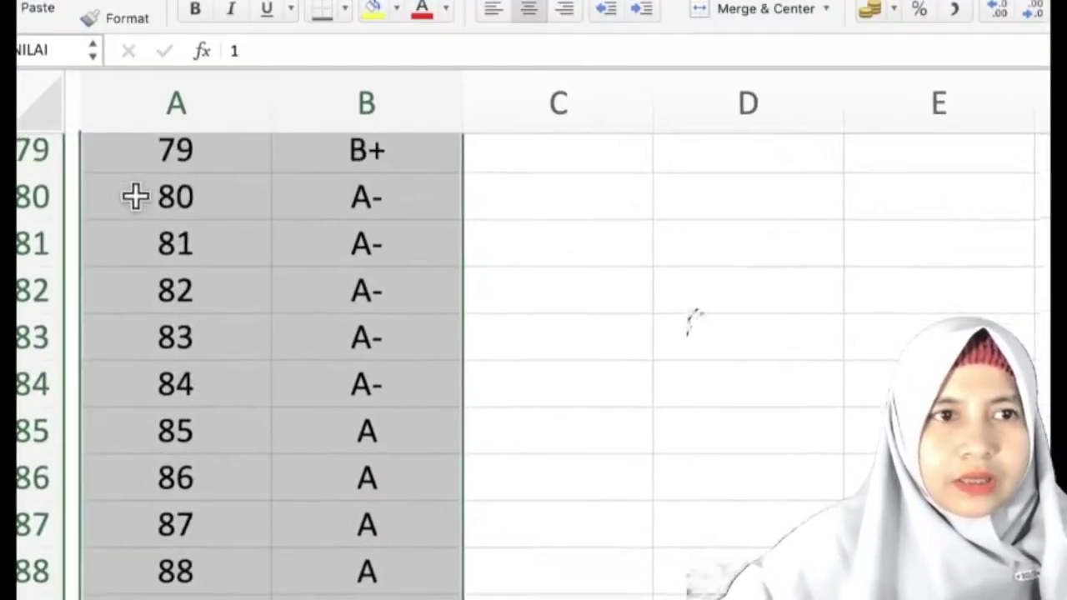
{"action": "scroll", "coordinate": [136, 195], "scroll_direction": "up", "scroll_amount": 2}
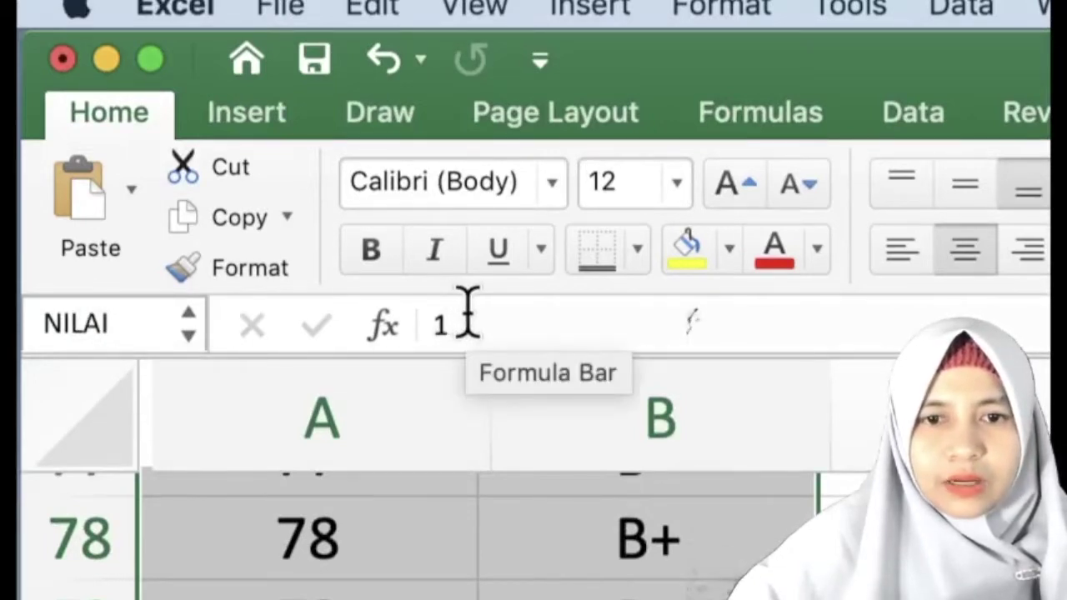
- Select the NILAI2 named range from the Name Box list
{"action": "left_click", "coordinate": [123, 321]}
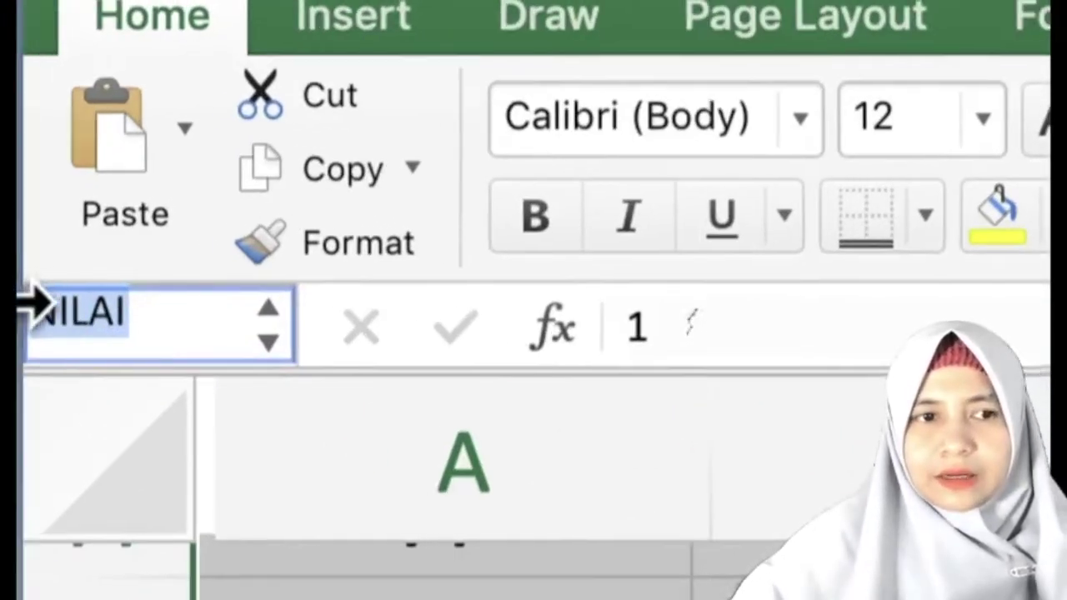
{"action": "left_click", "coordinate": [160, 322]}
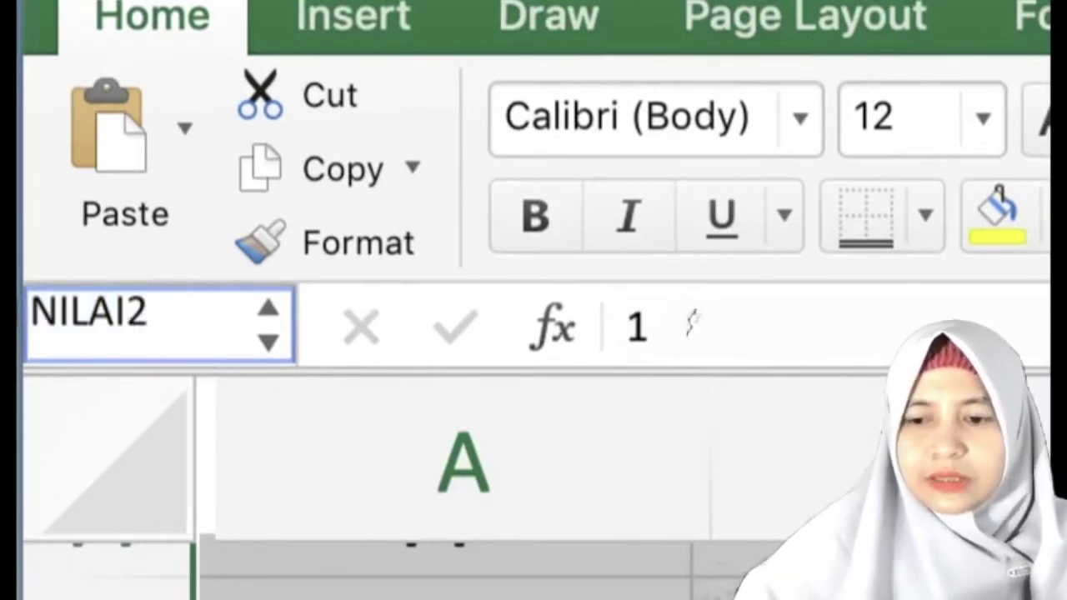
{"action": "left_click", "coordinate": [500, 505]}
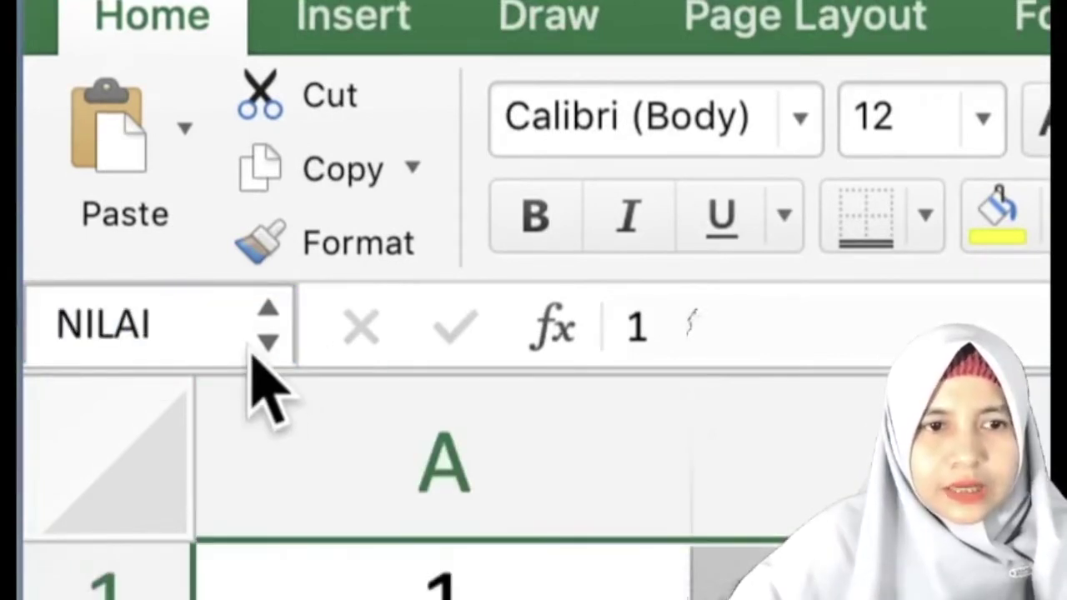
{"action": "left_click", "coordinate": [265, 350]}
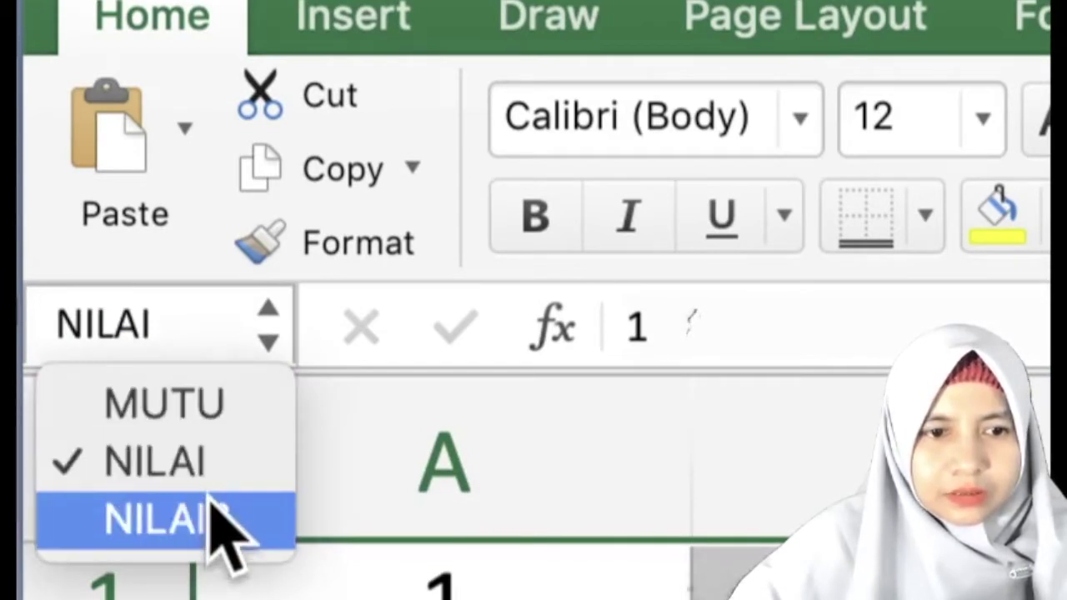
{"action": "left_click", "coordinate": [221, 521]}
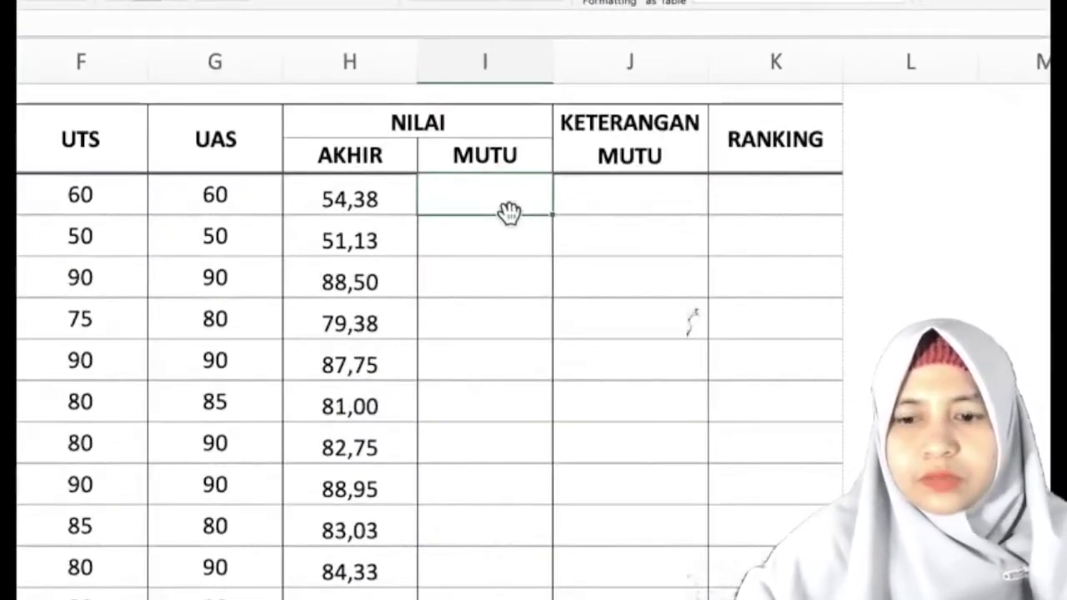
- Type =VLOOKUP(H8;NILAI2; in I8, using final score H8 and the NILAI2 range
{"action": "type", "text": "=V"}
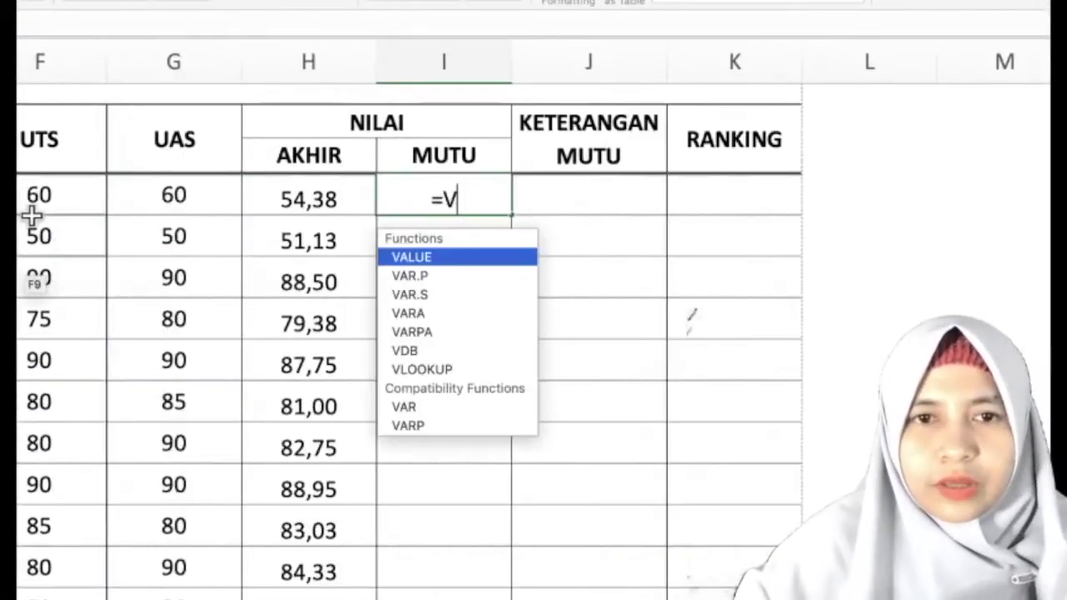
{"action": "type", "text": "L"}
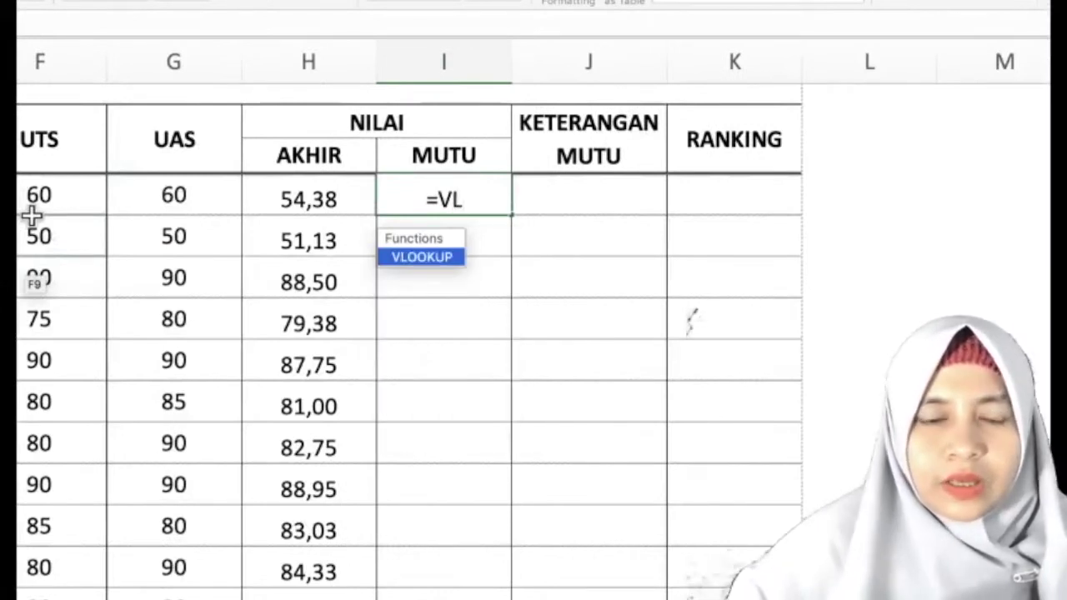
{"action": "double_click", "coordinate": [430, 256]}
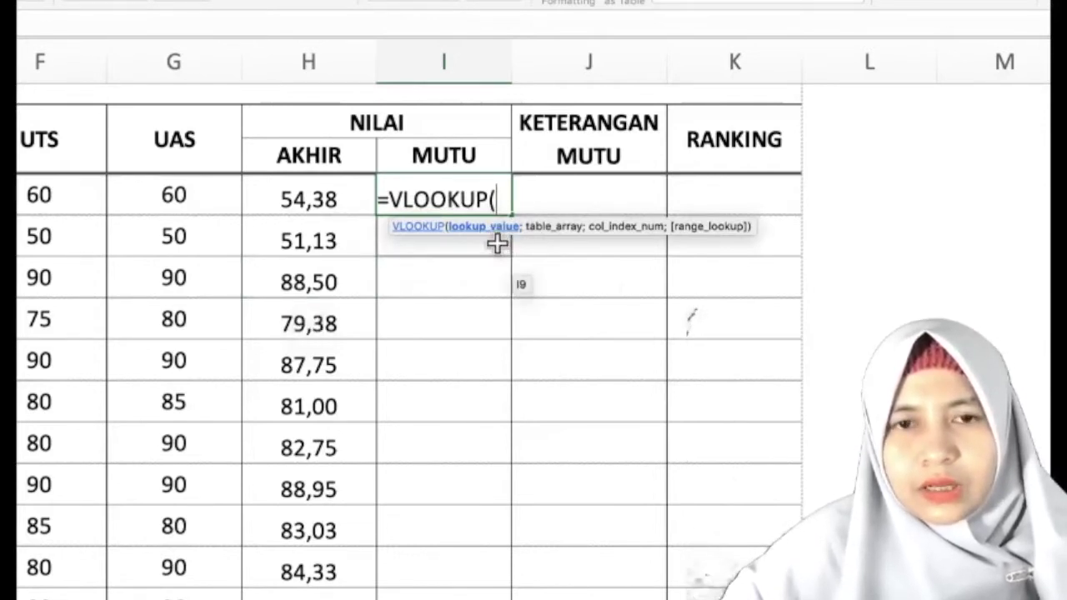
{"action": "left_click", "coordinate": [348, 201]}
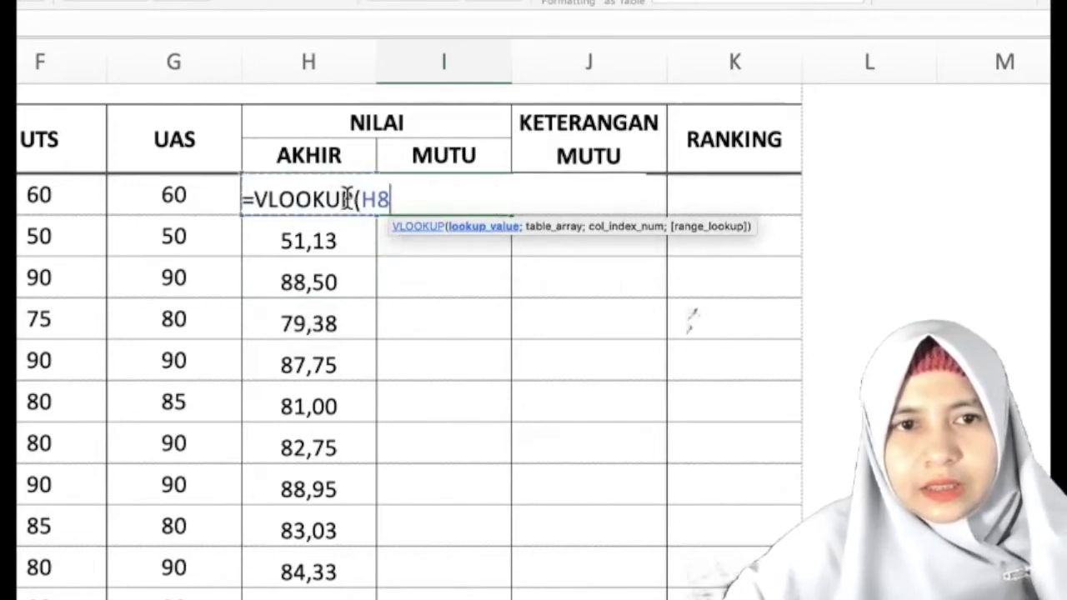
{"action": "left_click", "coordinate": [288, 244]}
{"action": "key", "text": "Up"}
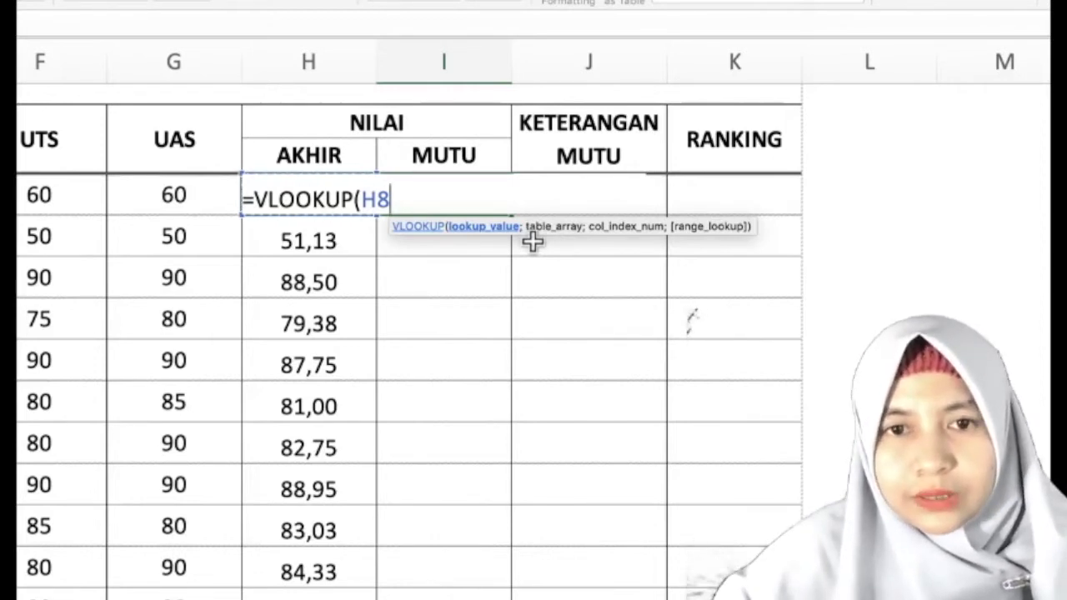
{"action": "type", "text": ";"}
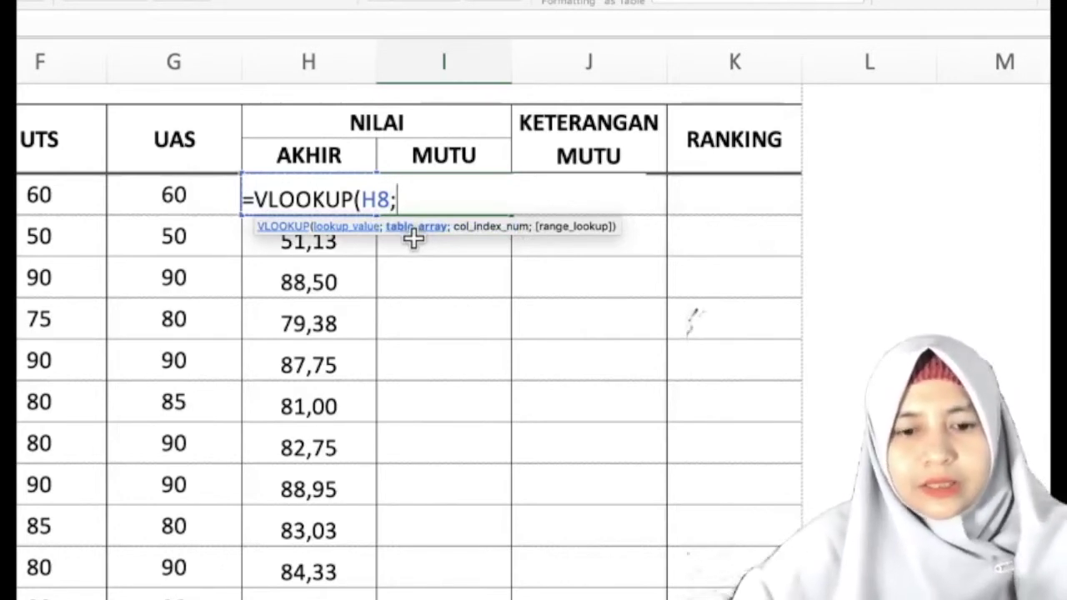
{"action": "type", "text": "NK"}
{"action": "key", "text": "BackSpace"}
{"action": "key", "text": "BackSpace"}
{"action": "type", "text": "ILAK"}
{"action": "key", "text": "BackSpace"}
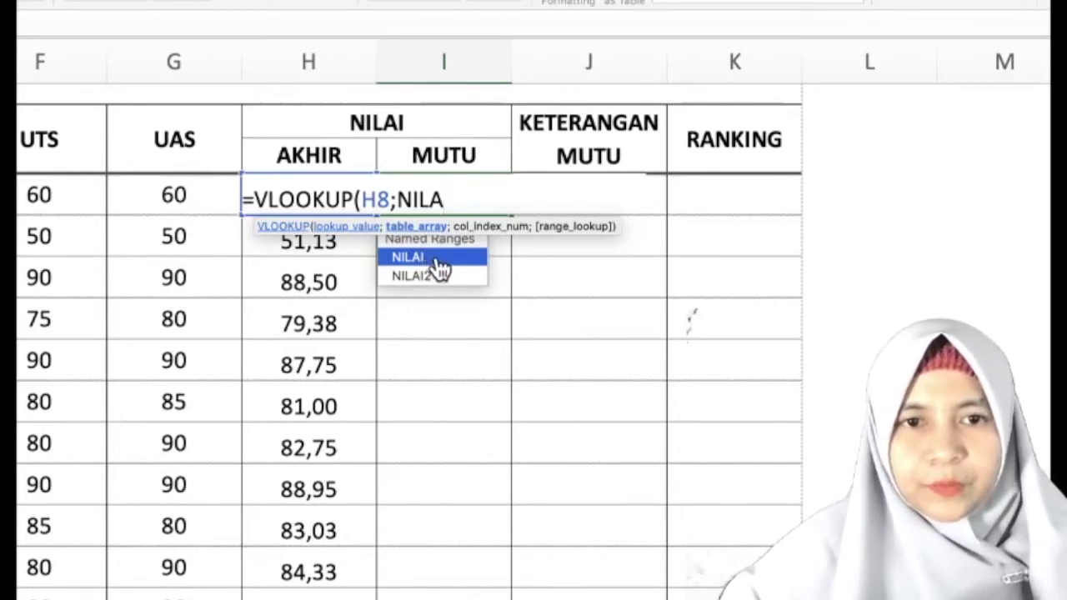
{"action": "double_click", "coordinate": [435, 273]}
{"action": "type", "text": ";"}
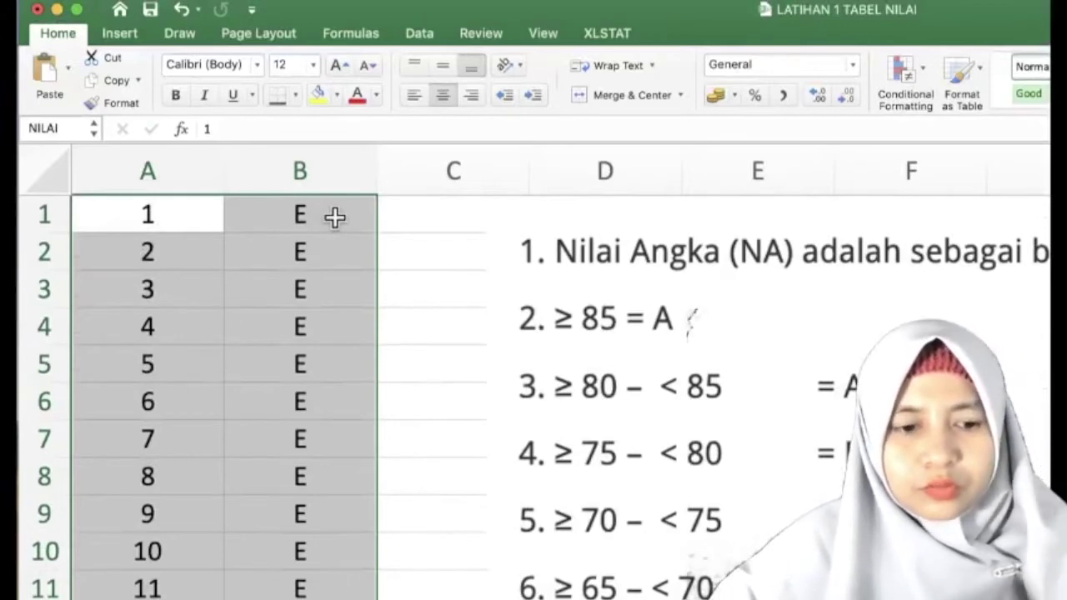
- Confirm =VLOOKUP(H8;NILAI2;2) in I8 (grade D) and copy it down column I
{"action": "key", "text": "super+Tab"}
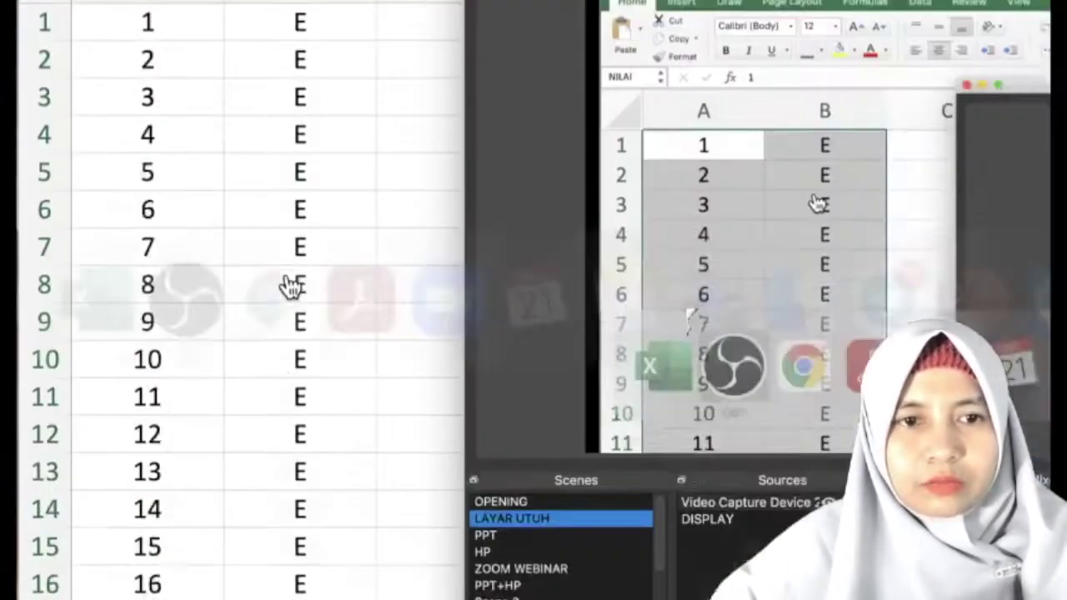
{"action": "key", "text": "ctrl+Page_Up"}
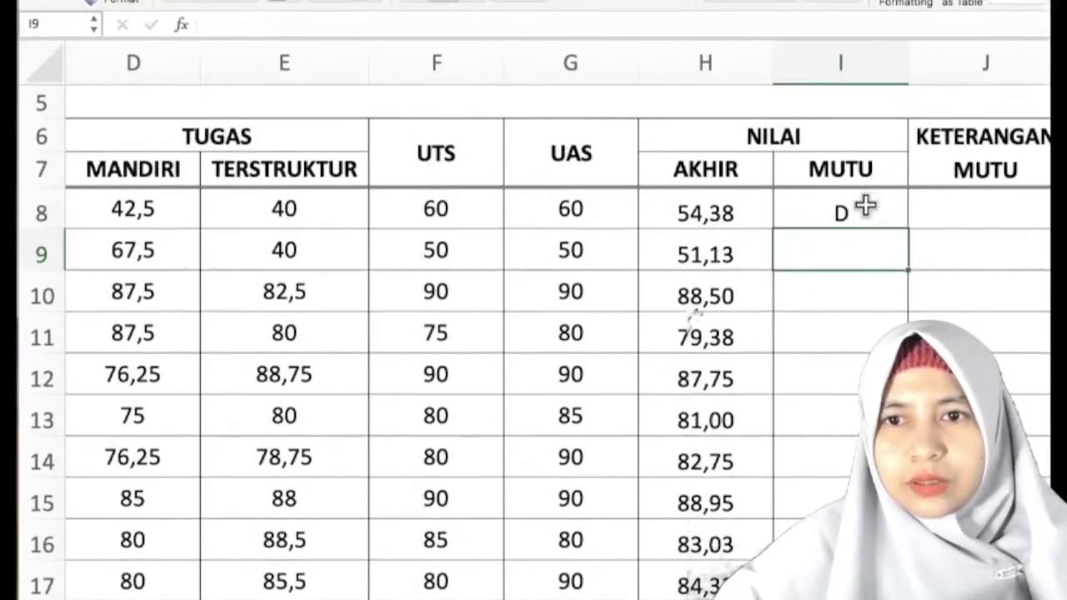
{"action": "double_click", "coordinate": [867, 208]}
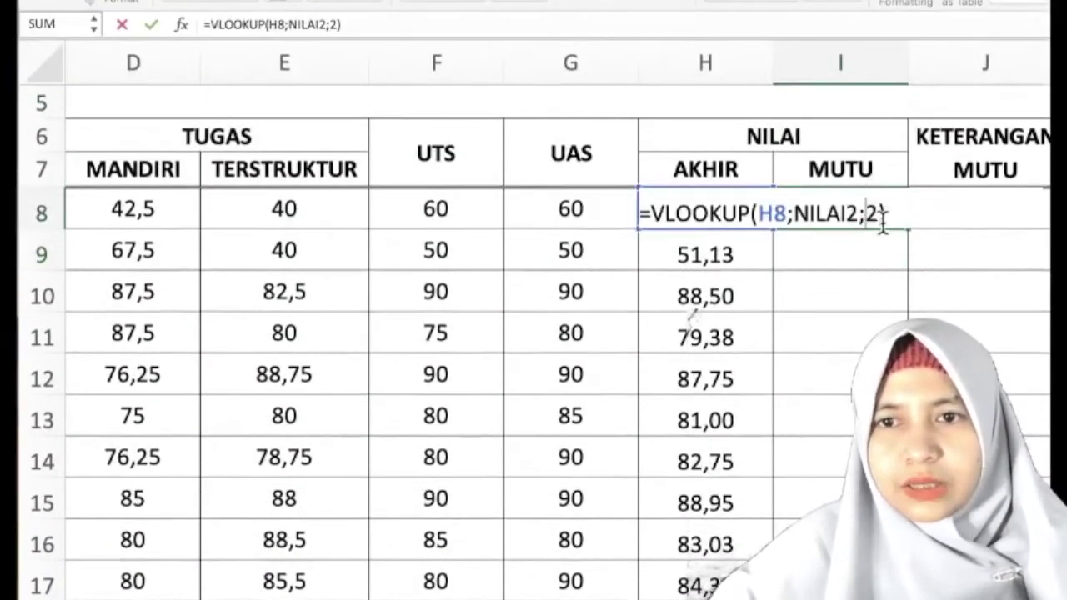
{"action": "key", "text": "Return"}
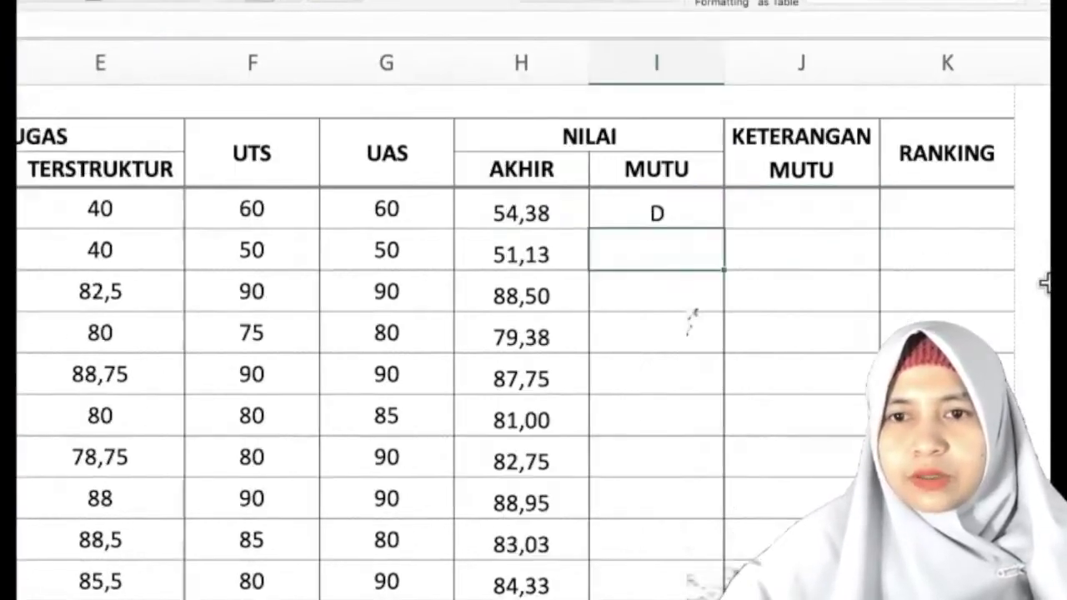
{"action": "left_click", "coordinate": [400, 215]}
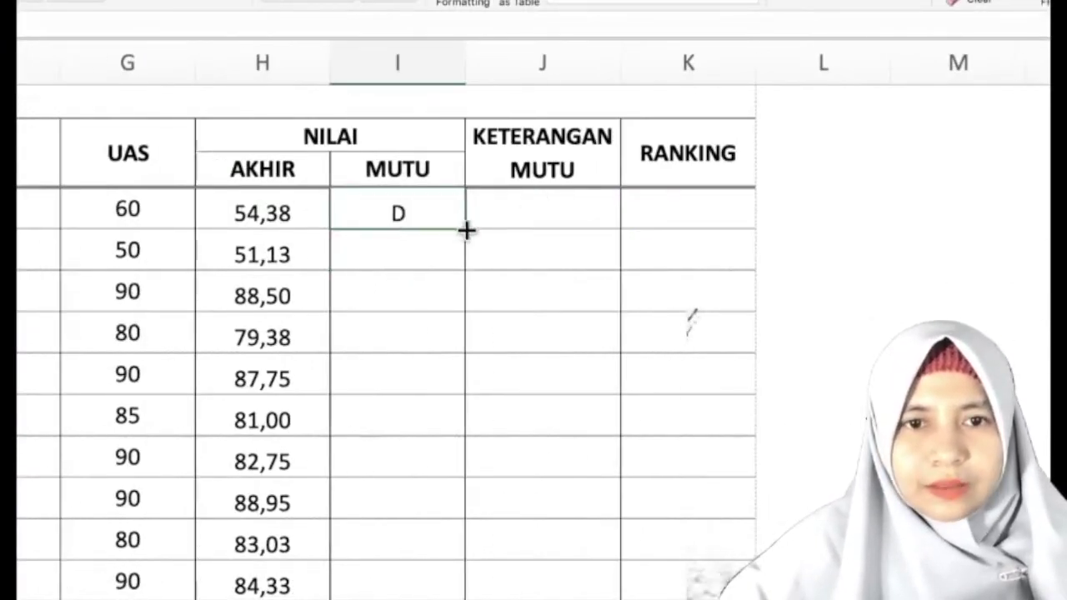
{"action": "left_click_drag", "start_coordinate": [466, 230], "coordinate": [401, 469]}
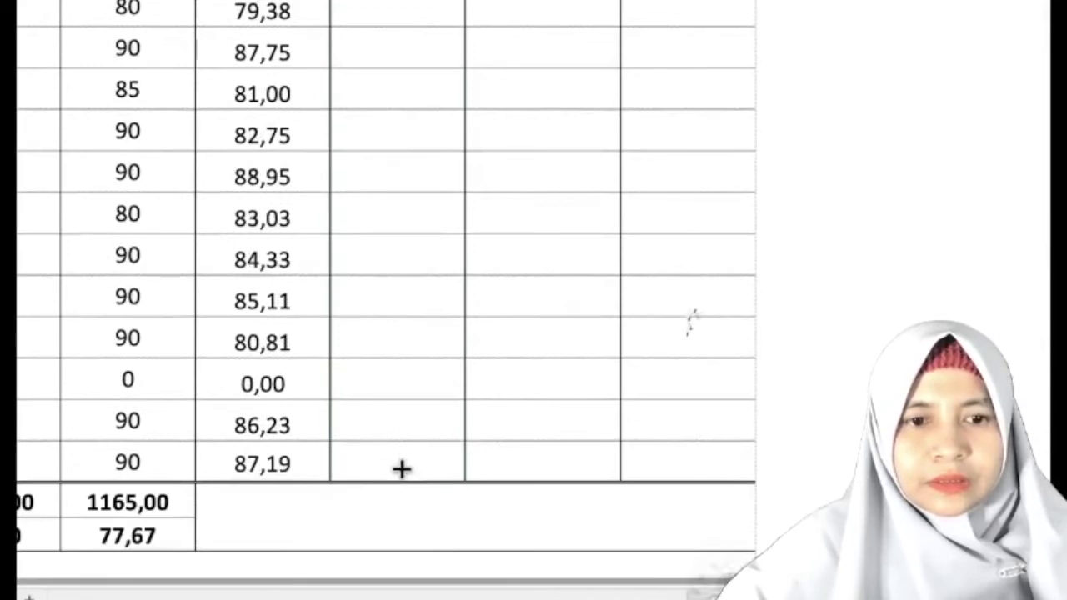
{"action": "left_click_drag", "start_coordinate": [401, 479], "coordinate": [401, 480]}
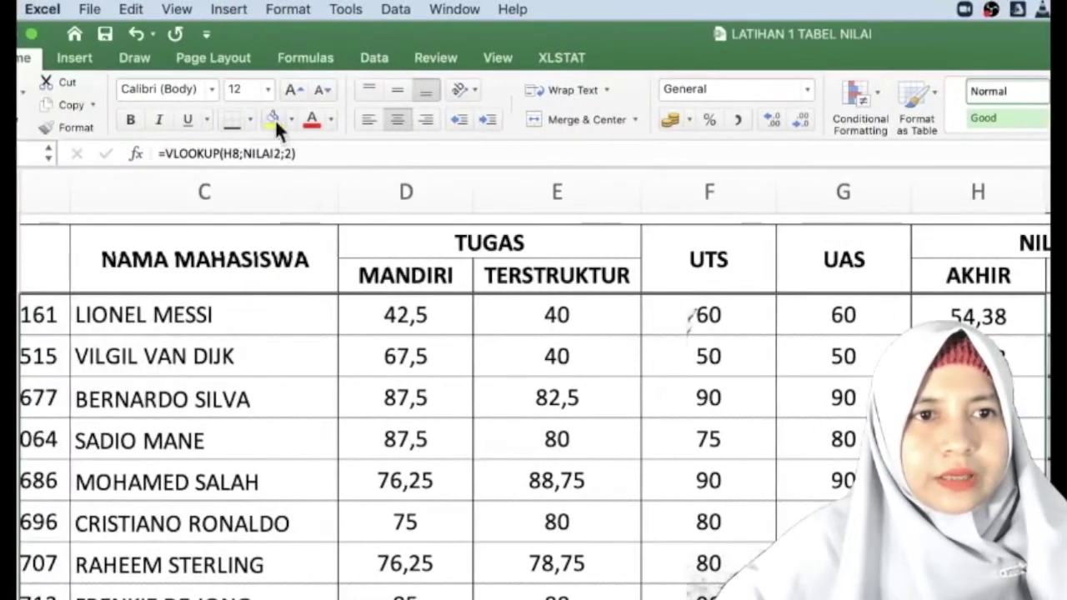
{"action": "left_click", "coordinate": [251, 119]}
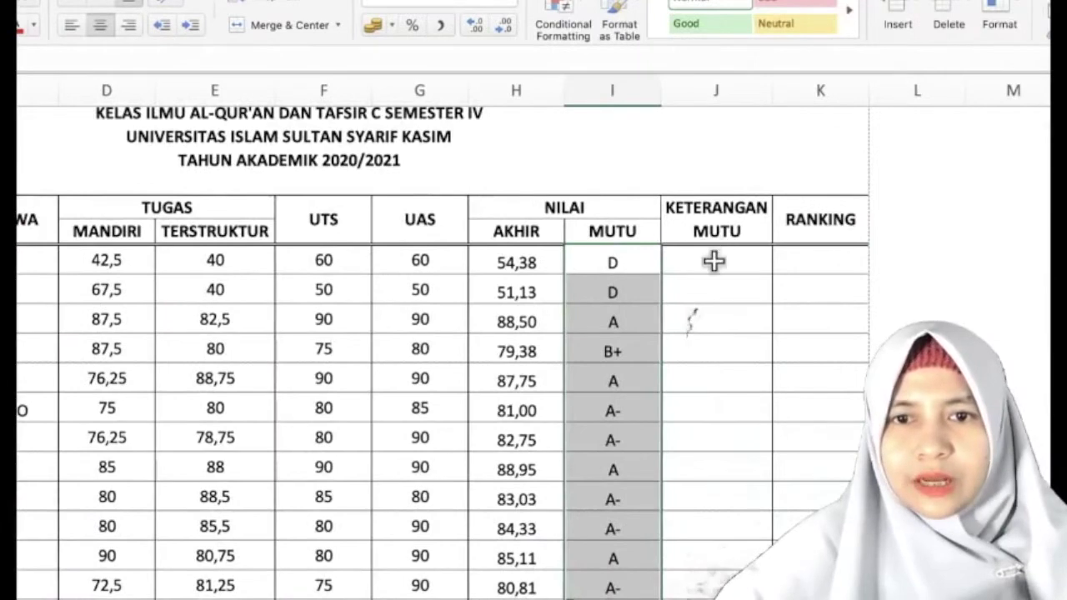
{"action": "left_click", "coordinate": [714, 261]}
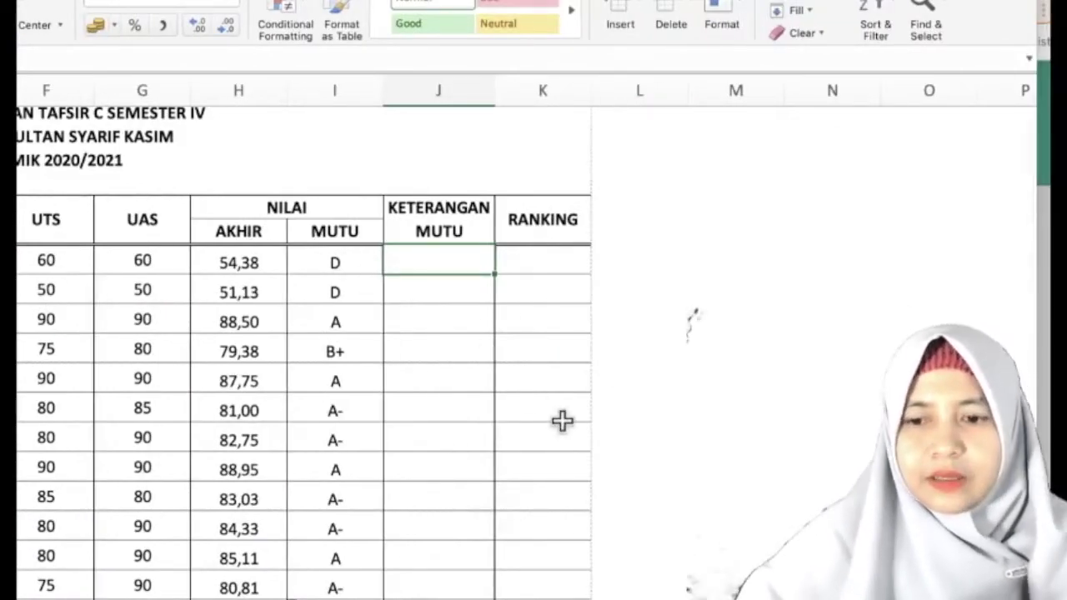
- Type =IF in J8 to begin the grade description formula
{"action": "type", "text": "="}
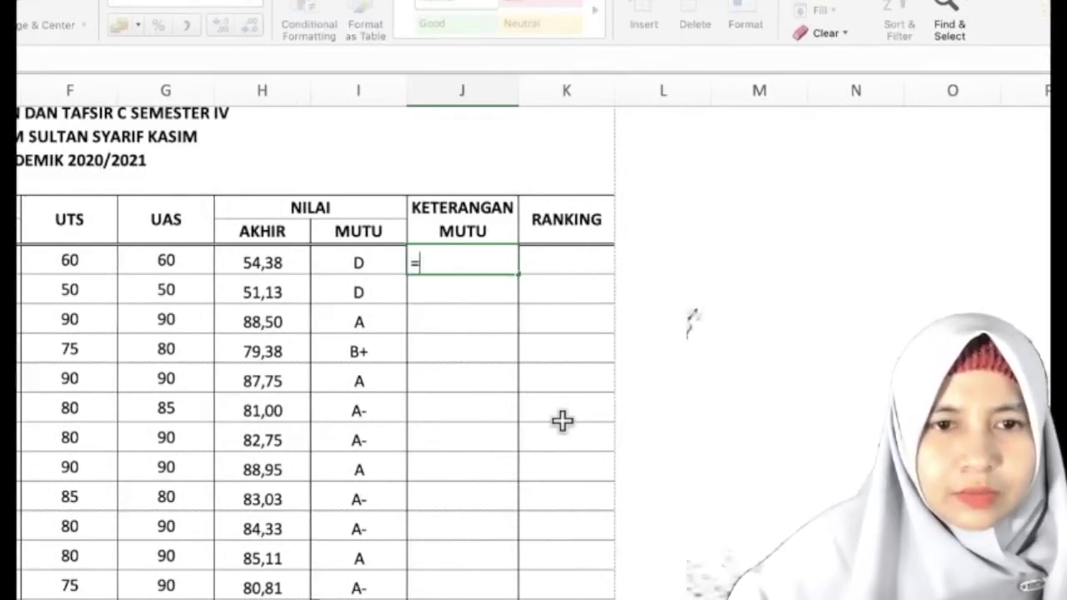
{"action": "type", "text": "I"}
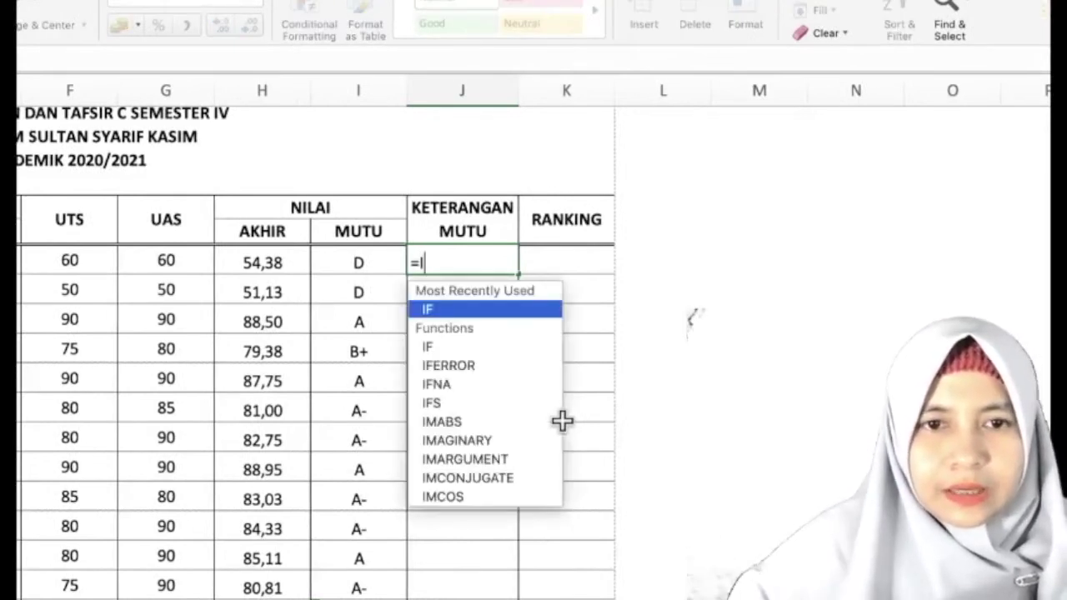
{"action": "type", "text": "F(sel nilai=“A”;”AMAT BAIK”;"}
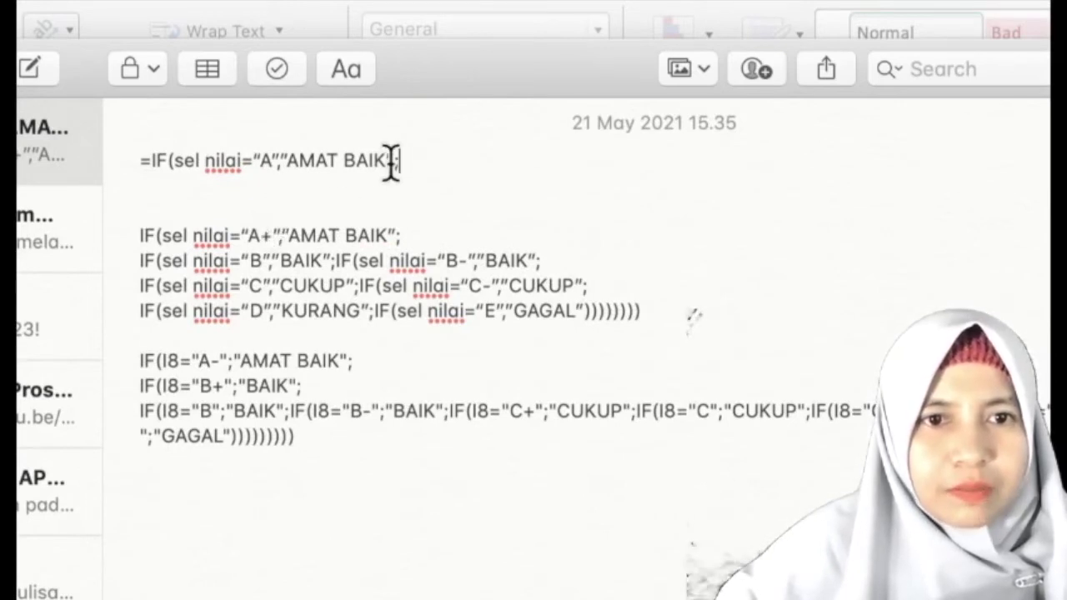
- Duplicate the first IF clause in the Notes draft formula and add a '+' after its A grade
{"action": "left_click_drag", "start_coordinate": [417, 160], "coordinate": [164, 158]}
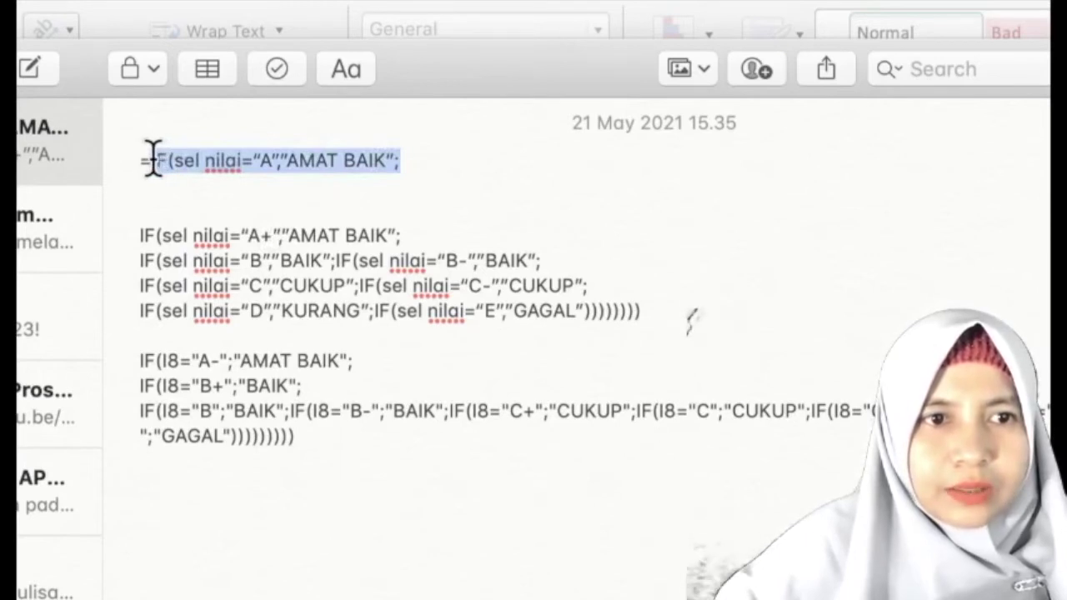
{"action": "left_click", "coordinate": [457, 175]}
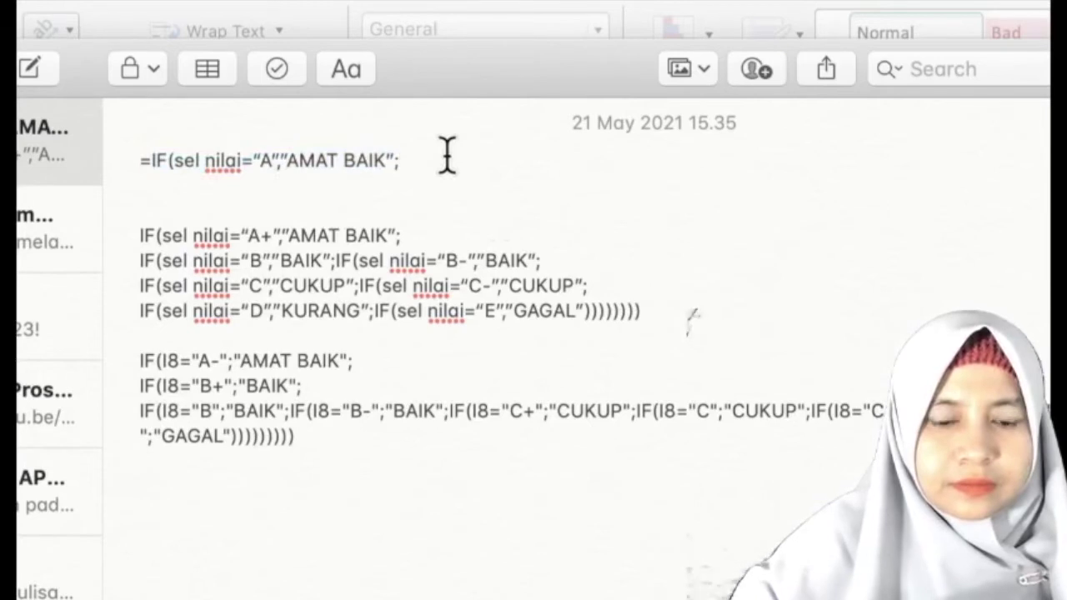
{"action": "type", "text": "IF(sel nilai=“A”;”AMAT BAIK”;"}
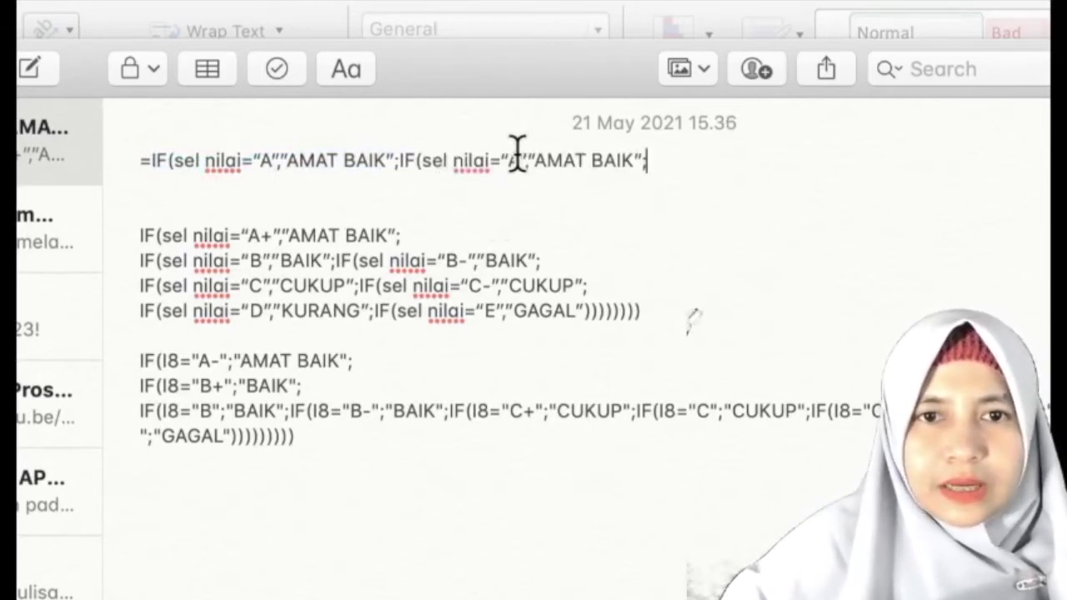
{"action": "left_click", "coordinate": [517, 158]}
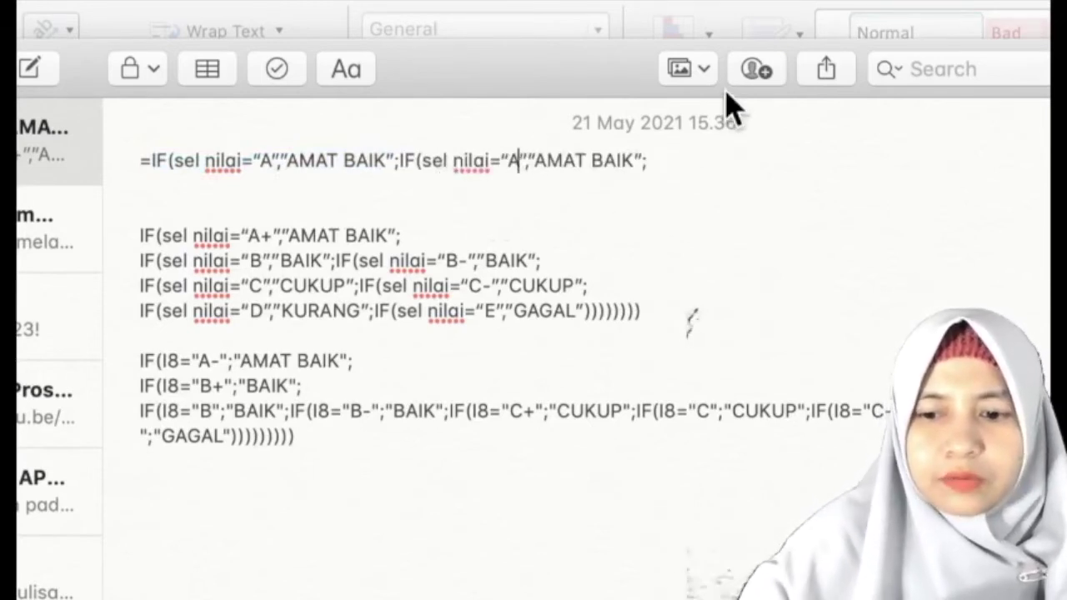
{"action": "type", "text": "+"}
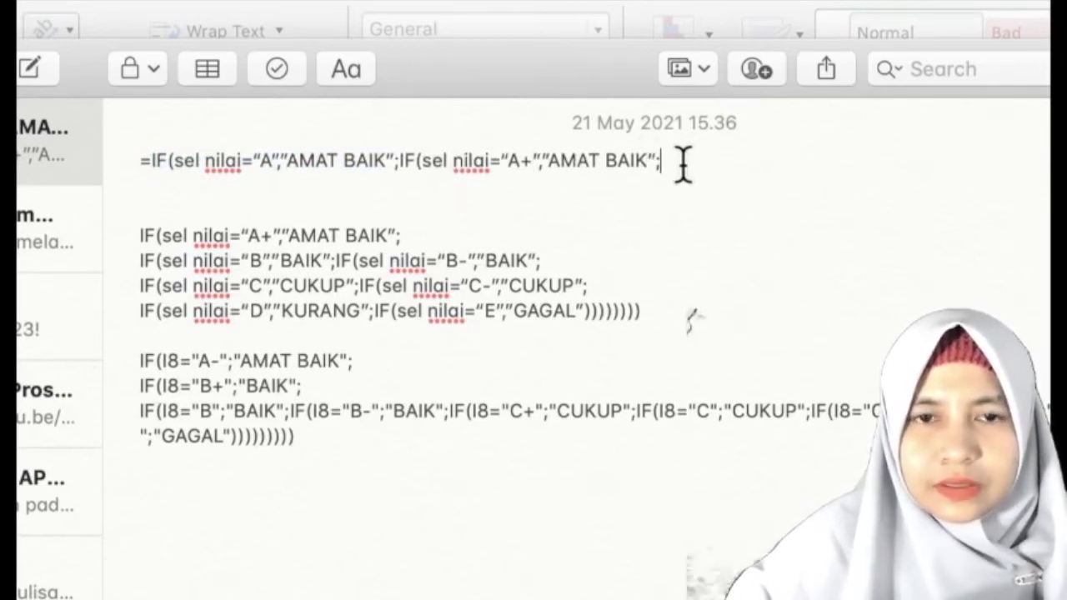
- Turn the pasted IF clause into a B+ test returning BAIK, then select the complete I8 nested-IF formula
{"action": "key", "text": "super+v"}
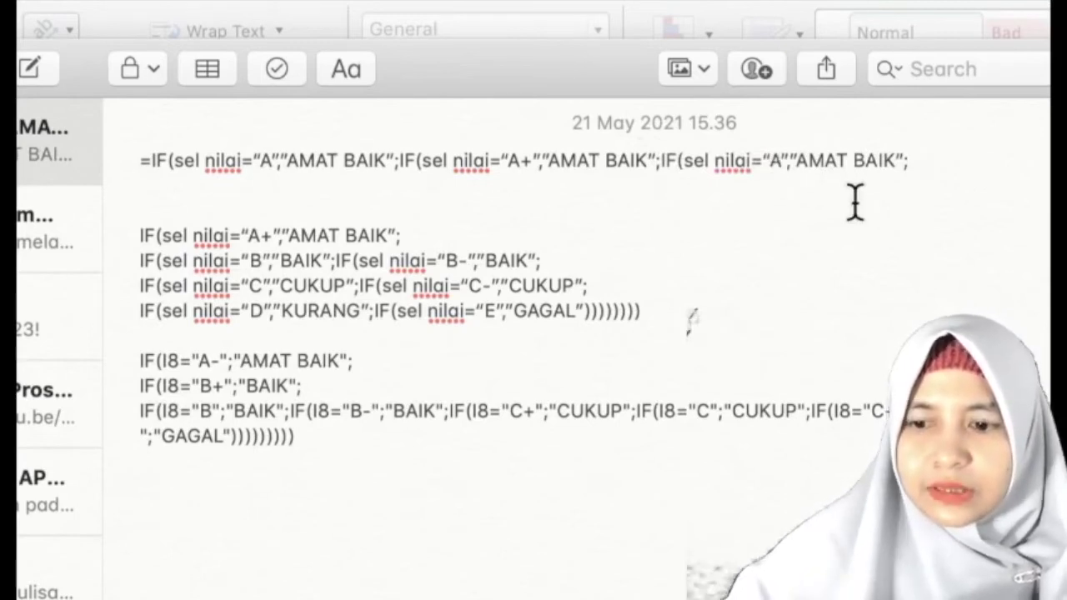
{"action": "key", "text": "BackSpace"}
{"action": "type", "text": "B"}
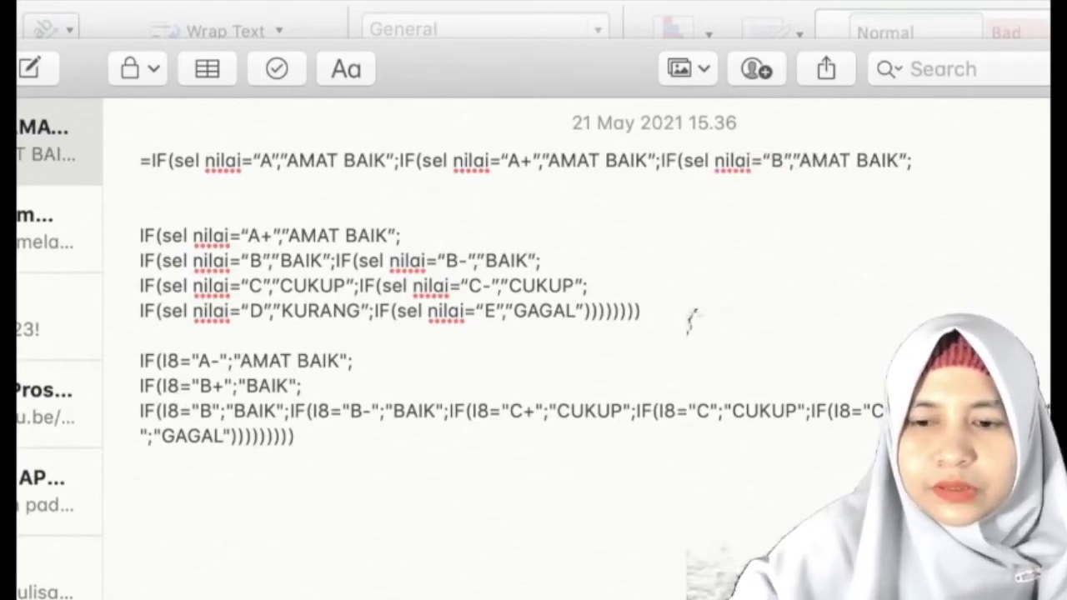
{"action": "type", "text": "+"}
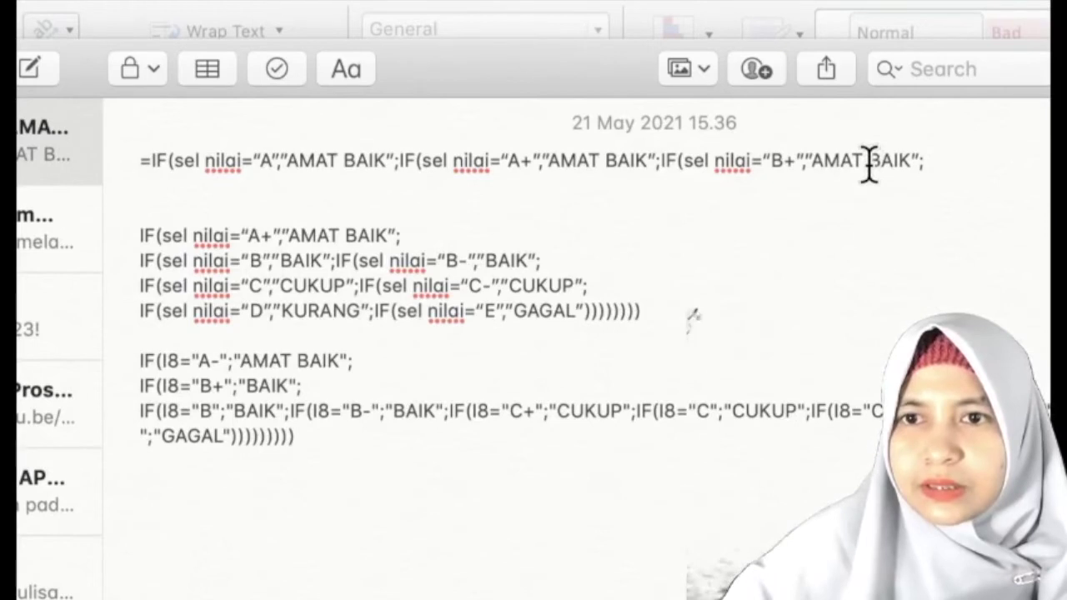
{"action": "left_click", "coordinate": [869, 160]}
{"action": "key", "text": "BackSpace"}
{"action": "key", "text": "BackSpace"}
{"action": "key", "text": "BackSpace"}
{"action": "key", "text": "BackSpace"}
{"action": "key", "text": "BackSpace"}
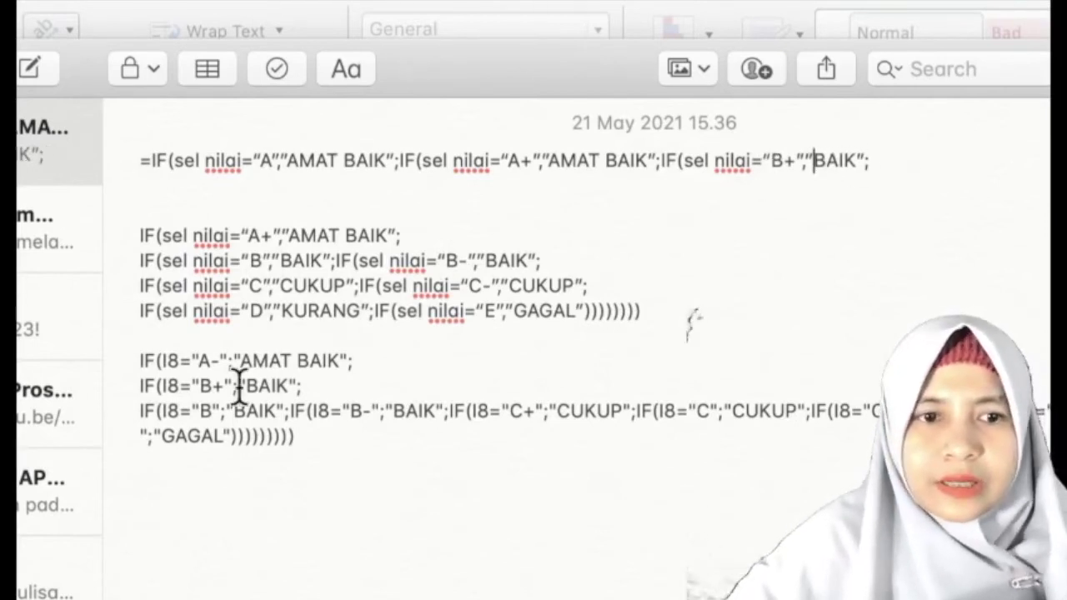
{"action": "left_click_drag", "start_coordinate": [129, 366], "coordinate": [295, 440]}
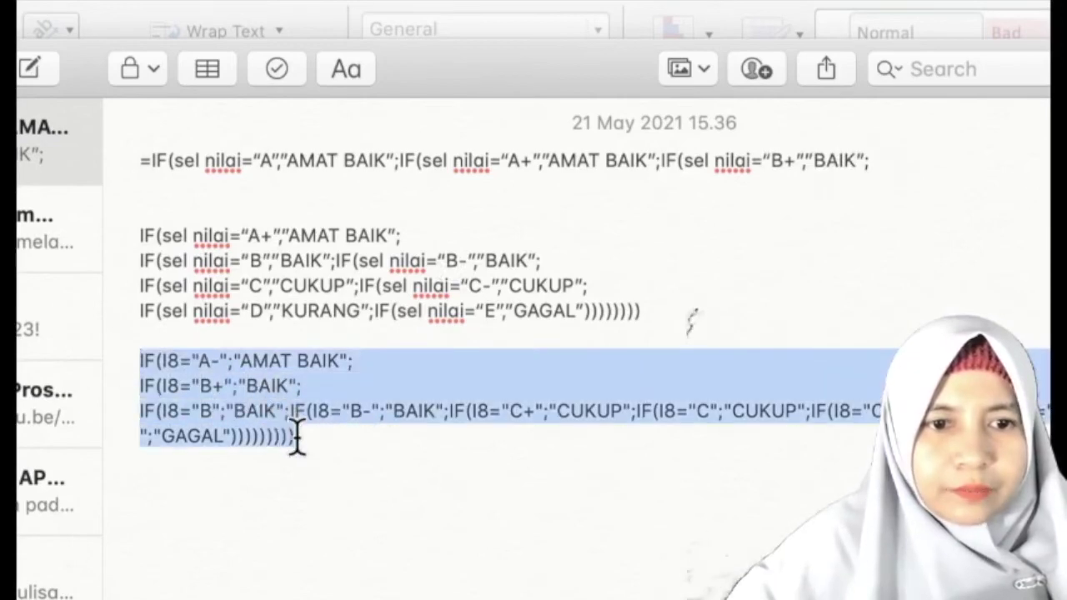
- Paste the nested-IF grade description formula into J8 and accept Excel's suggested correction
{"action": "mouse_move", "coordinate": [302, 454]}
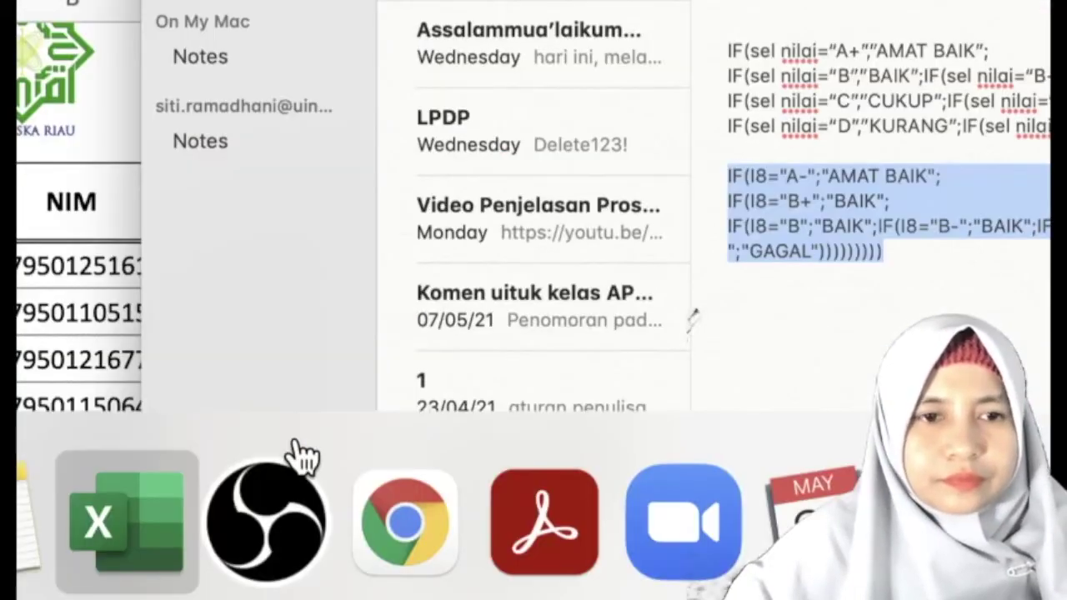
{"action": "left_click", "coordinate": [127, 519]}
{"action": "type", "text": "=IF"}
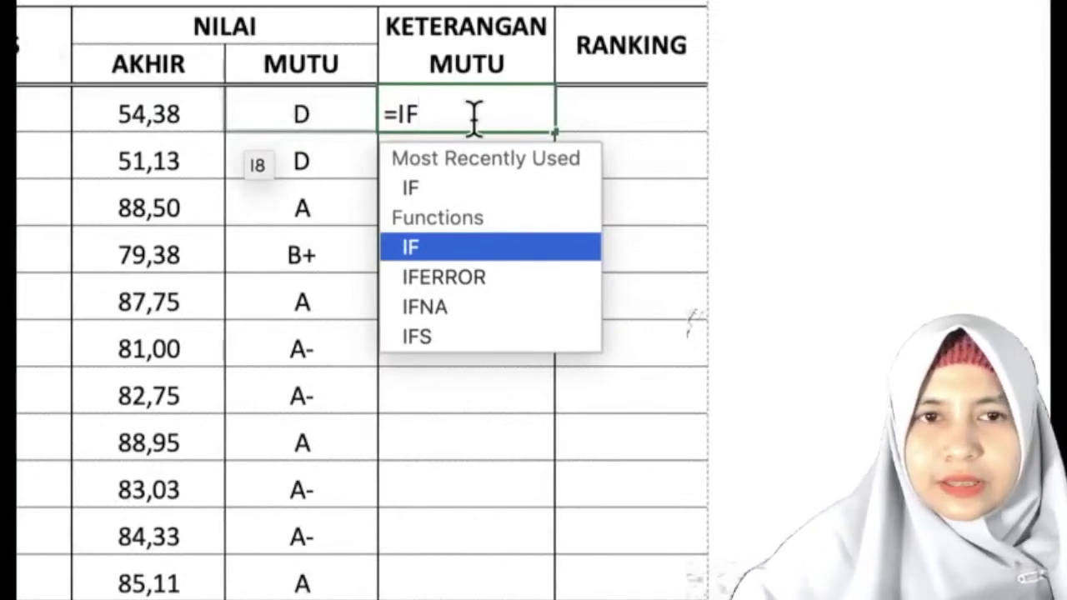
{"action": "key", "text": "BackSpace"}
{"action": "key", "text": "BackSpace"}
{"action": "key", "text": "BackSpace"}
{"action": "type", "text": "IF(I8=\"A-\";\"AMAT BAIK\";IF(I8=\"B+\";\"BAIK\";IF(I8=\"B\";\"BAIK\";IF(I8=\"B-\";\"BAIK\";IF(I8=\"C+\";\"CUKUP\";IF(I8=\"C\";\"CUKUP\";IF(I8=\"C-\";\"CUKUP\";IF(I8=\"D\";\"KURANG\";\"GAGAL\"))))))))"}
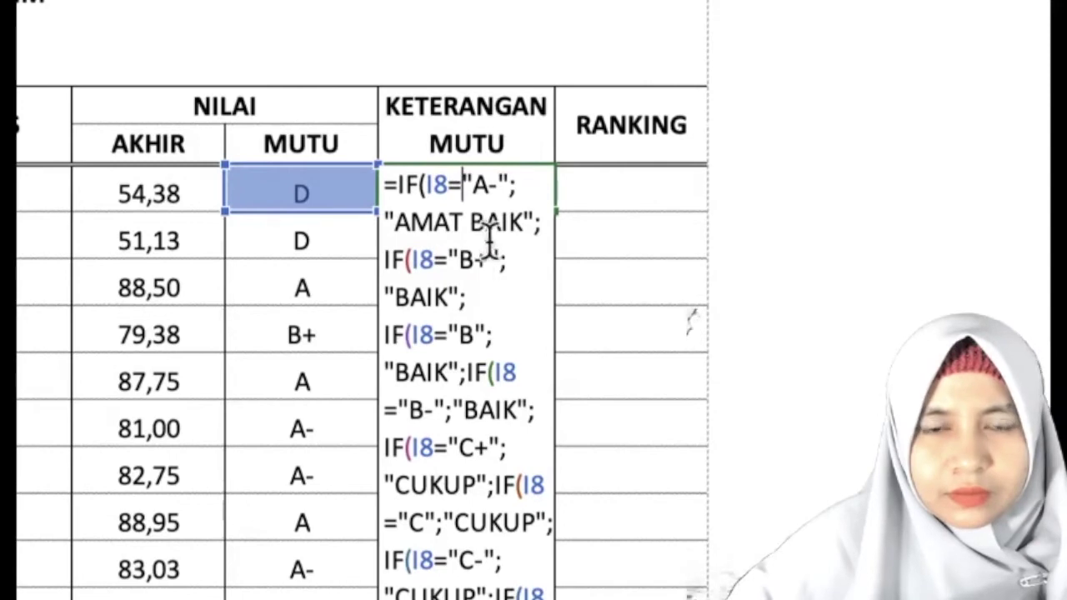
{"action": "key", "text": "Return"}
{"action": "left_click", "coordinate": [367, 374]}
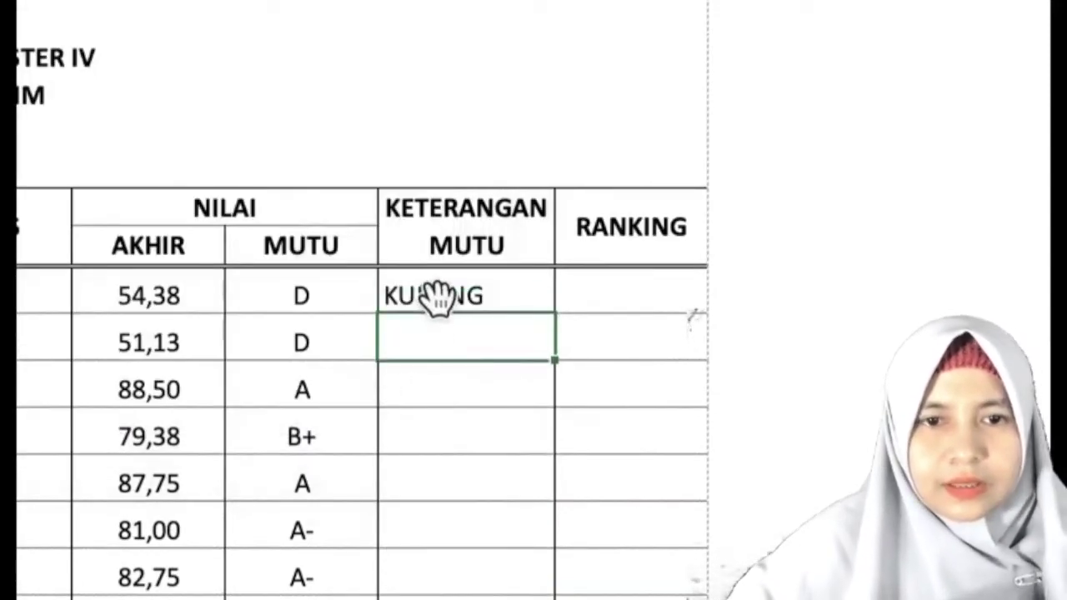
- Fill the KETERANGAN MUTU formula down from J8 to J22
{"action": "left_click_drag", "start_coordinate": [562, 317], "coordinate": [562, 439]}
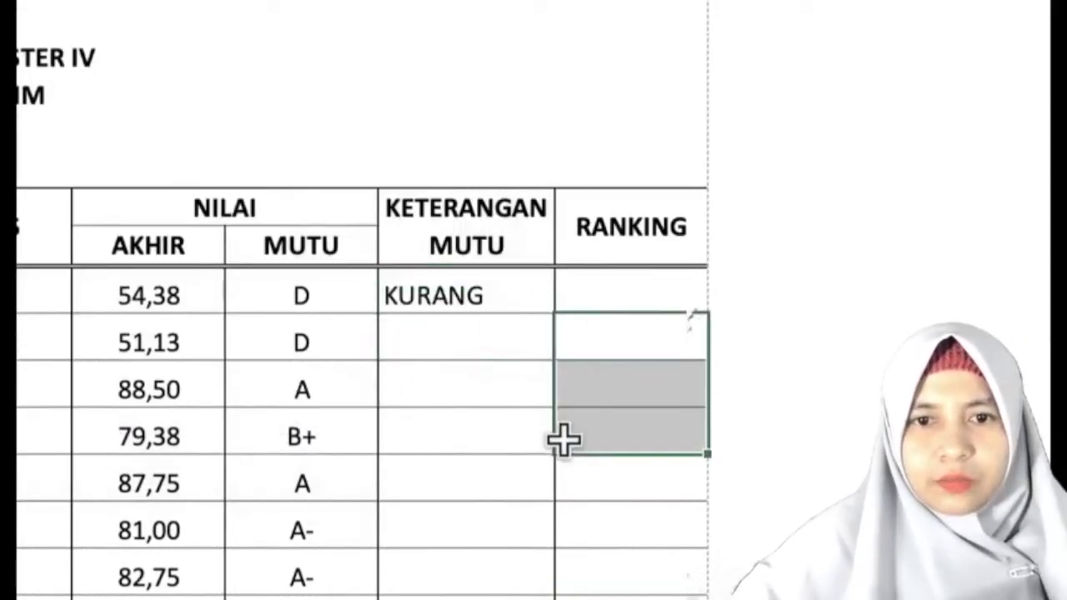
{"action": "left_click", "coordinate": [491, 296]}
{"action": "mouse_move", "coordinate": [553, 311]}
{"action": "left_mouse_down"}
{"action": "mouse_move", "coordinate": [553, 596]}
{"action": "mouse_move", "coordinate": [509, 430]}
{"action": "left_mouse_up"}
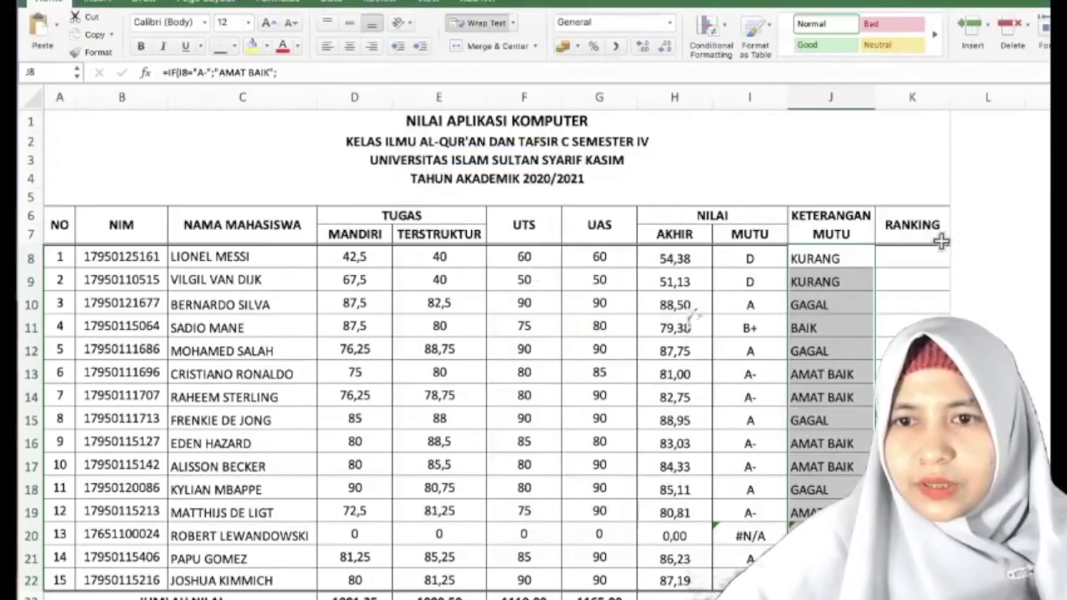
{"action": "left_click", "coordinate": [913, 258]}
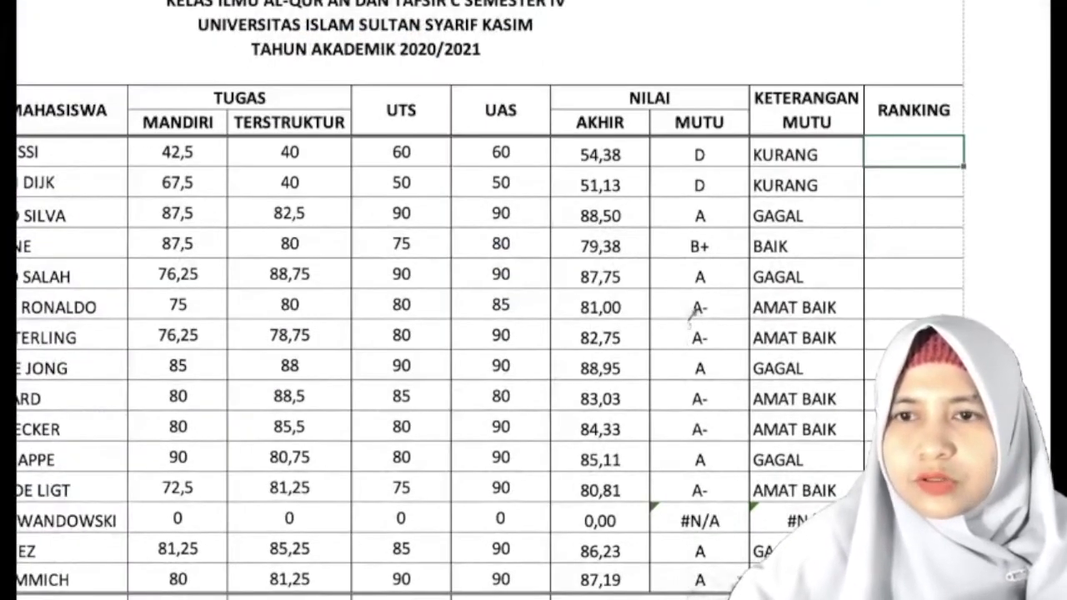
{"action": "left_click", "coordinate": [915, 152]}
- Build =RANK(H8;$H$8:$H$22) in K8 with an absolute AKHIR score range
{"action": "type", "text": "=RANK"}
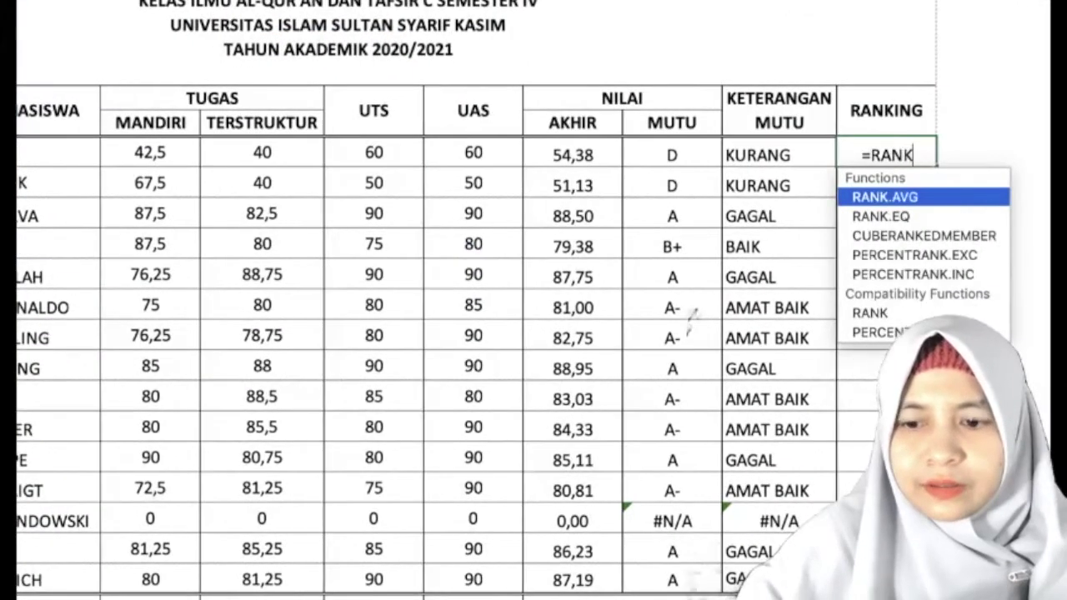
{"action": "type", "text": "(H8)"}
{"action": "type", "text": ";"}
{"action": "left_click_drag", "start_coordinate": [572, 171], "coordinate": [581, 597]}
{"action": "left_click", "coordinate": [822, 171]}
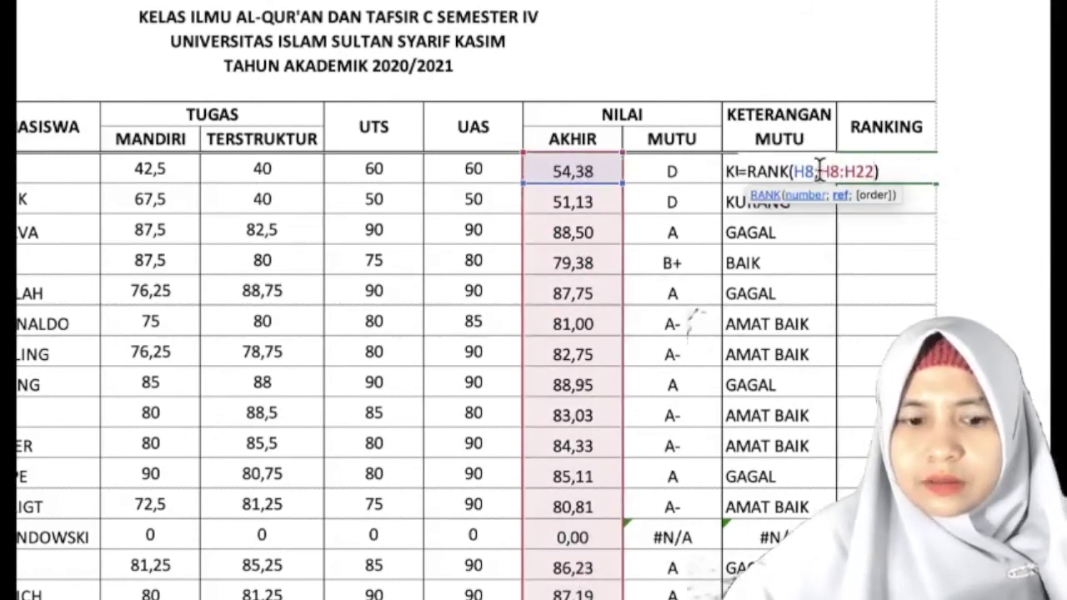
{"action": "type", "text": "$"}
{"action": "key", "text": "Right"}
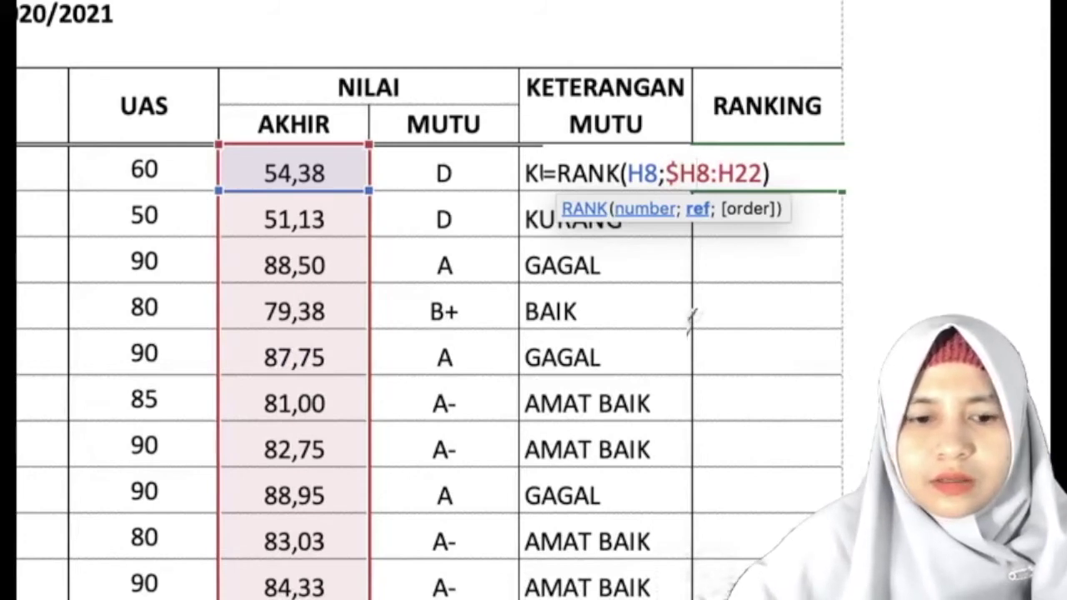
{"action": "type", "text": "$"}
{"action": "key", "text": "Right"}
{"action": "key", "text": "Right"}
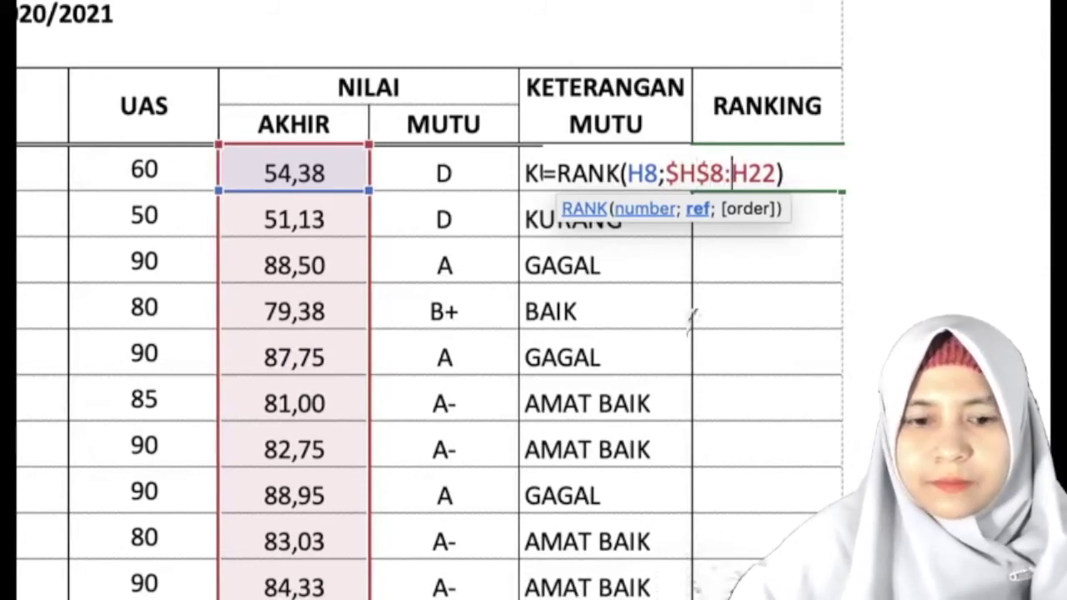
{"action": "type", "text": "$"}
{"action": "key", "text": "Right"}
{"action": "type", "text": "$"}
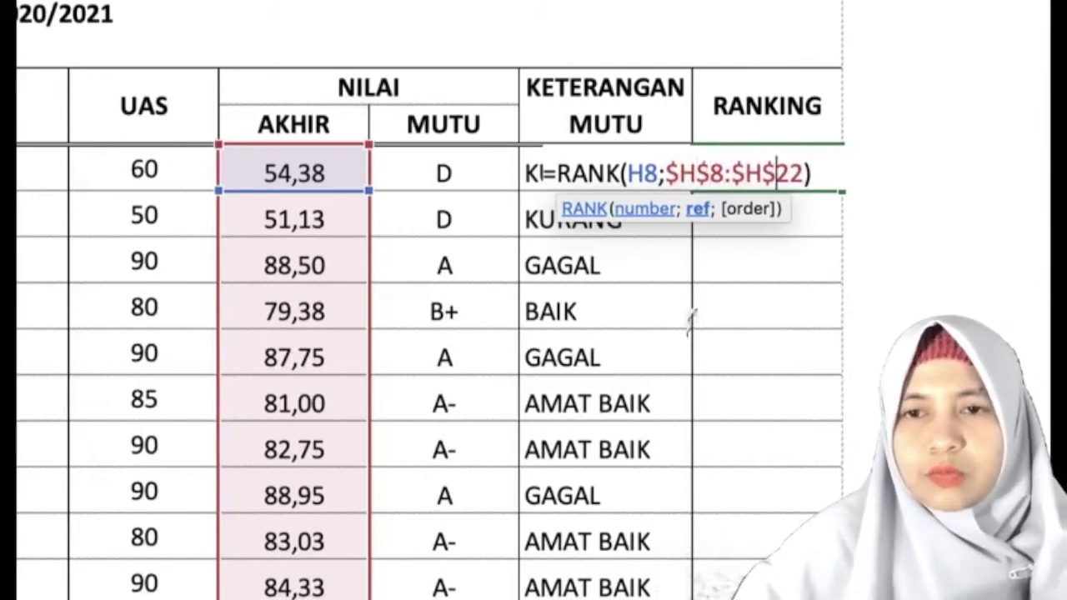
- Commit the RANK formula, which shows 13, and fill it down to K22
{"action": "key", "text": "Return"}
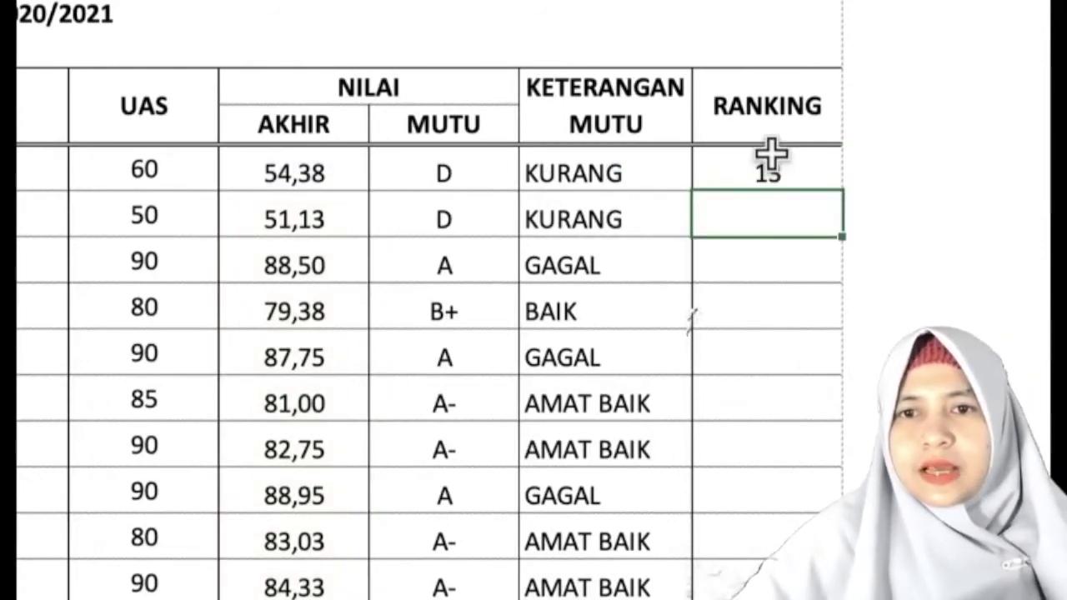
{"action": "left_click", "coordinate": [774, 163]}
{"action": "mouse_move", "coordinate": [841, 191]}
{"action": "left_mouse_down"}
{"action": "mouse_move", "coordinate": [836, 465]}
{"action": "mouse_move", "coordinate": [682, 524]}
{"action": "left_mouse_up"}
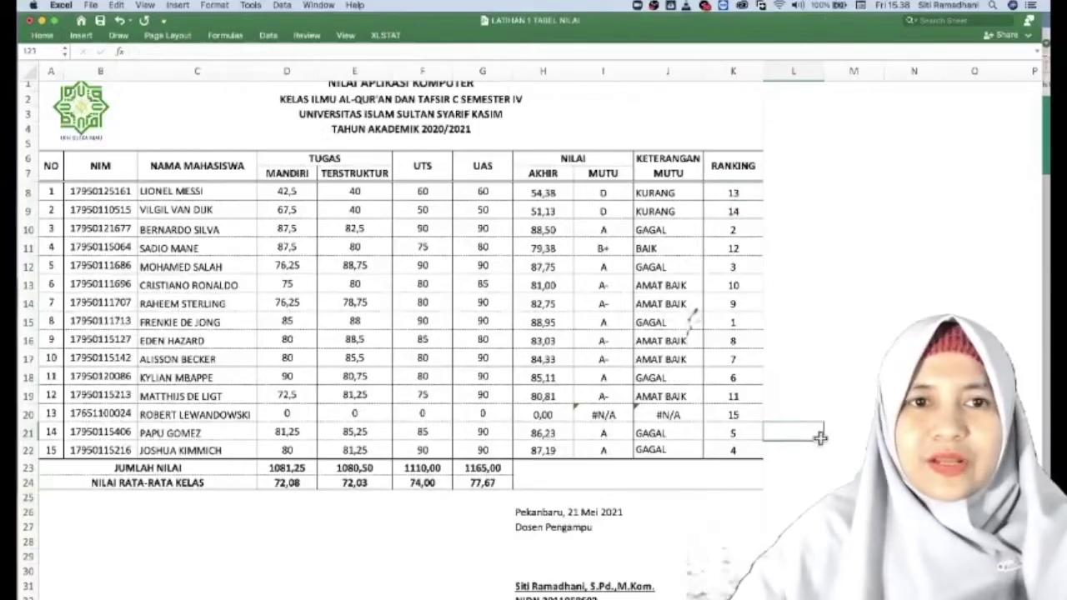
- Return to the top of the grade sheet and open its A4 landscape print preview
{"action": "scroll", "coordinate": [822, 437], "scroll_direction": "up", "scroll_amount": 1}
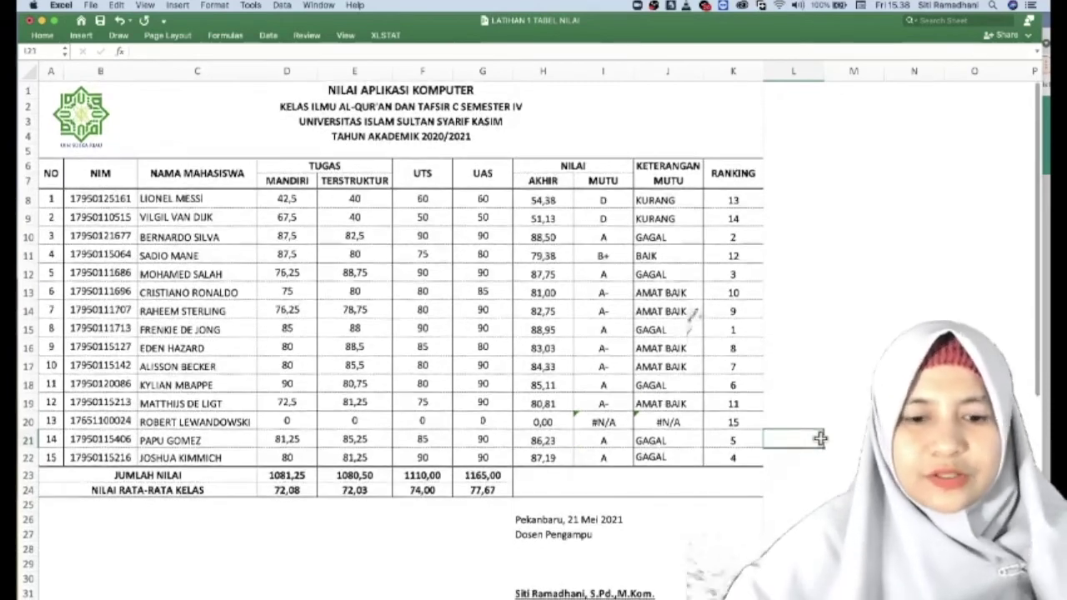
{"action": "key", "text": "super+s"}
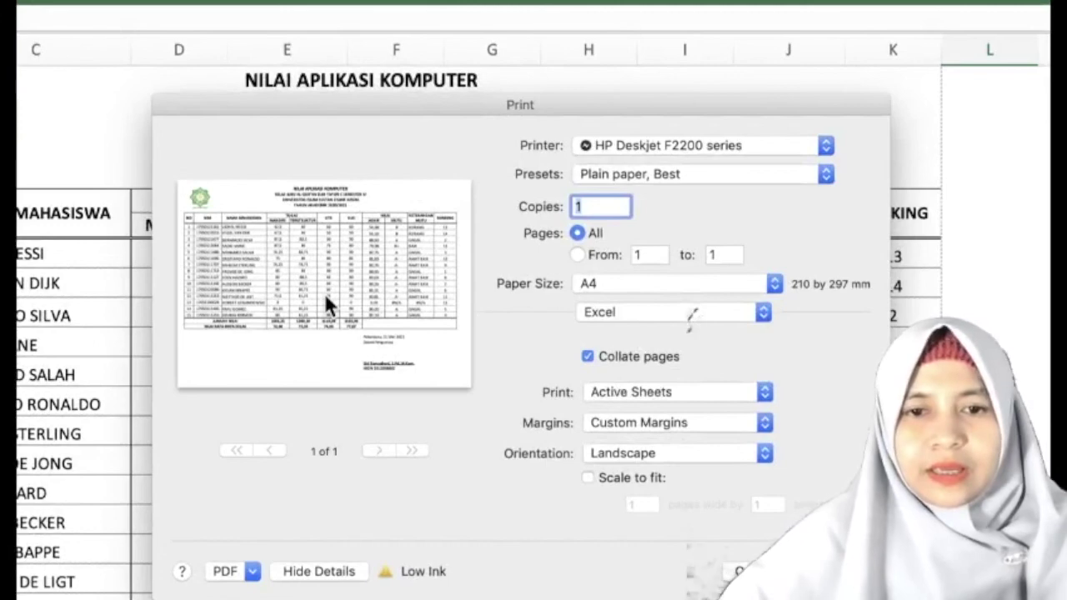
- Close the Print dialog without printing and view the lower rows and signature footer
{"action": "key", "text": "Escape"}
{"action": "scroll", "coordinate": [325, 294], "scroll_direction": "down", "scroll_amount": 5}
{"action": "scroll", "coordinate": [325, 294], "scroll_direction": "right", "scroll_amount": 3}
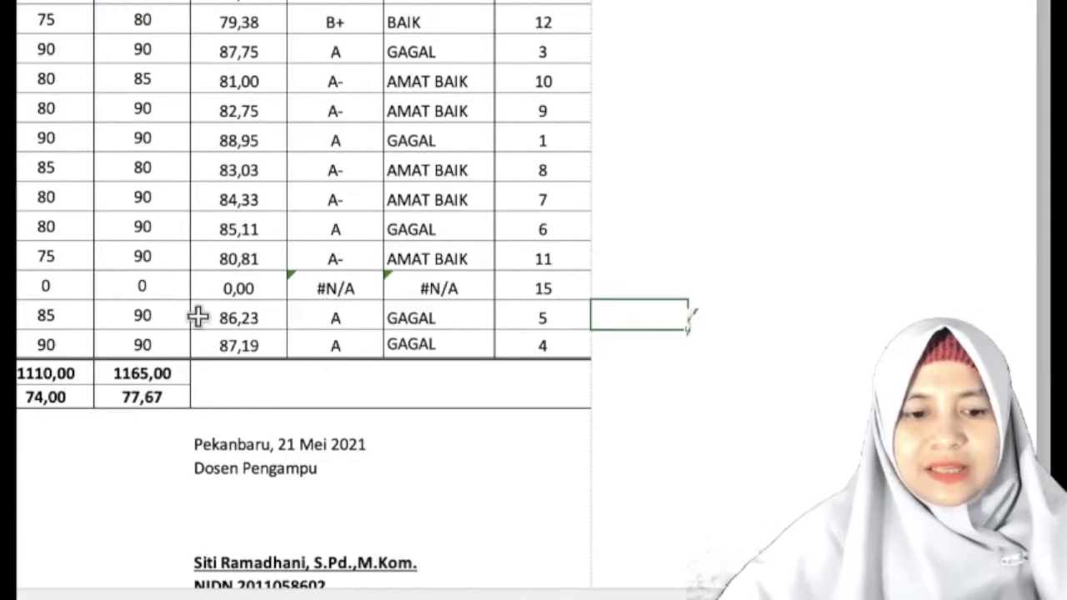